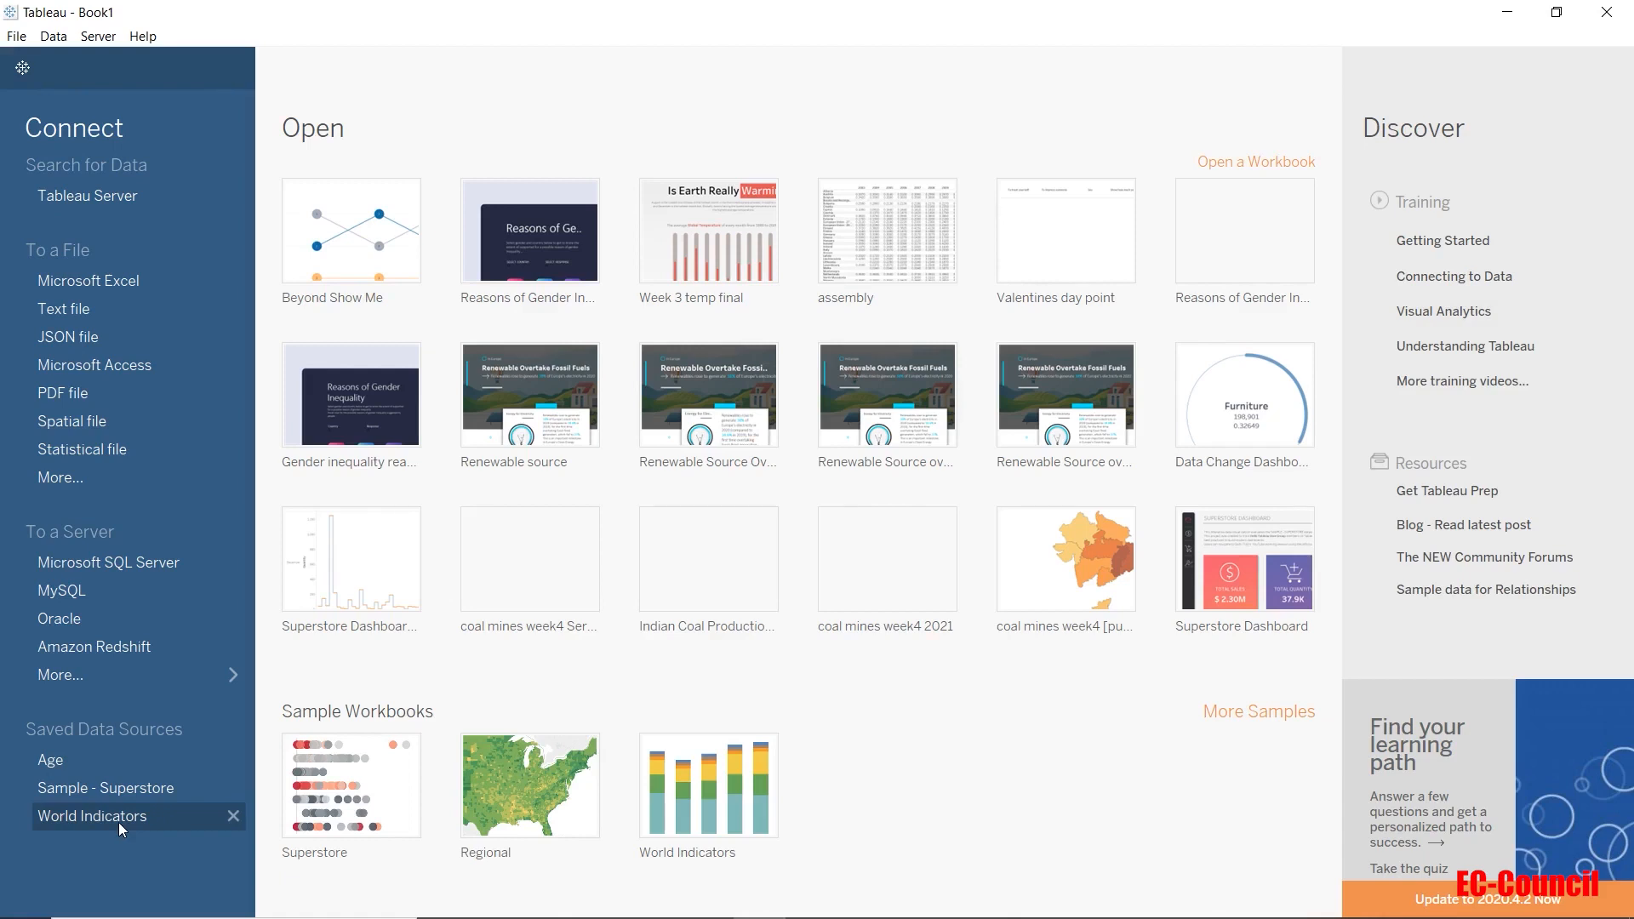
Step: Connect to the saved World Indicators data source and build a scatter plot of Internet Usage against Mobile Phone Usage
left_click(120, 822)
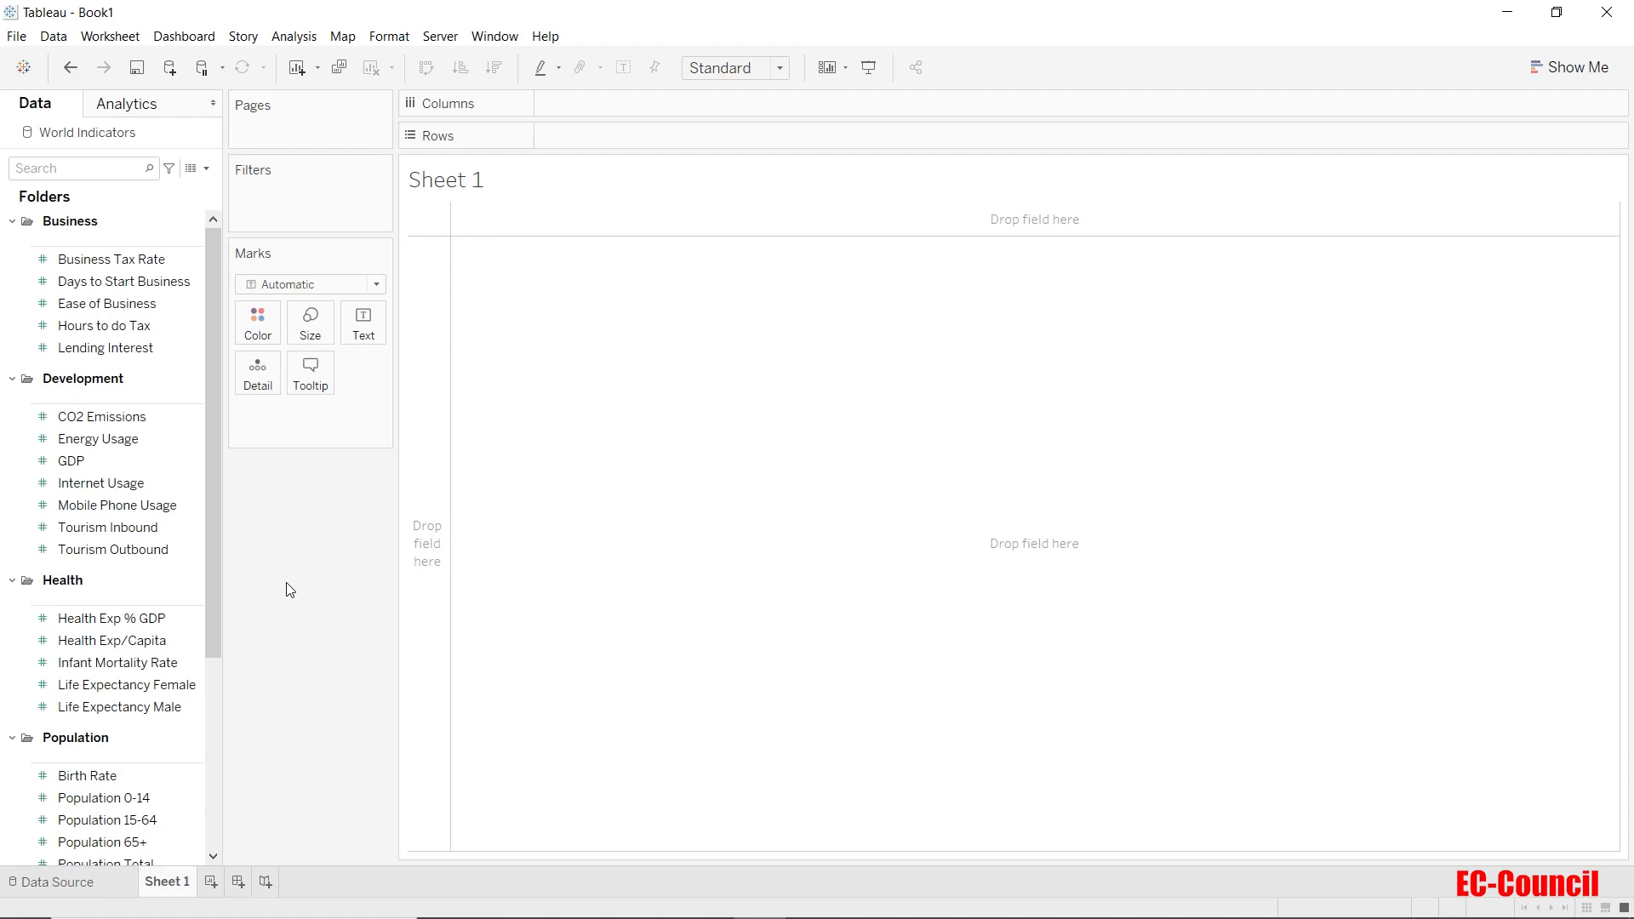
left_click(145, 487)
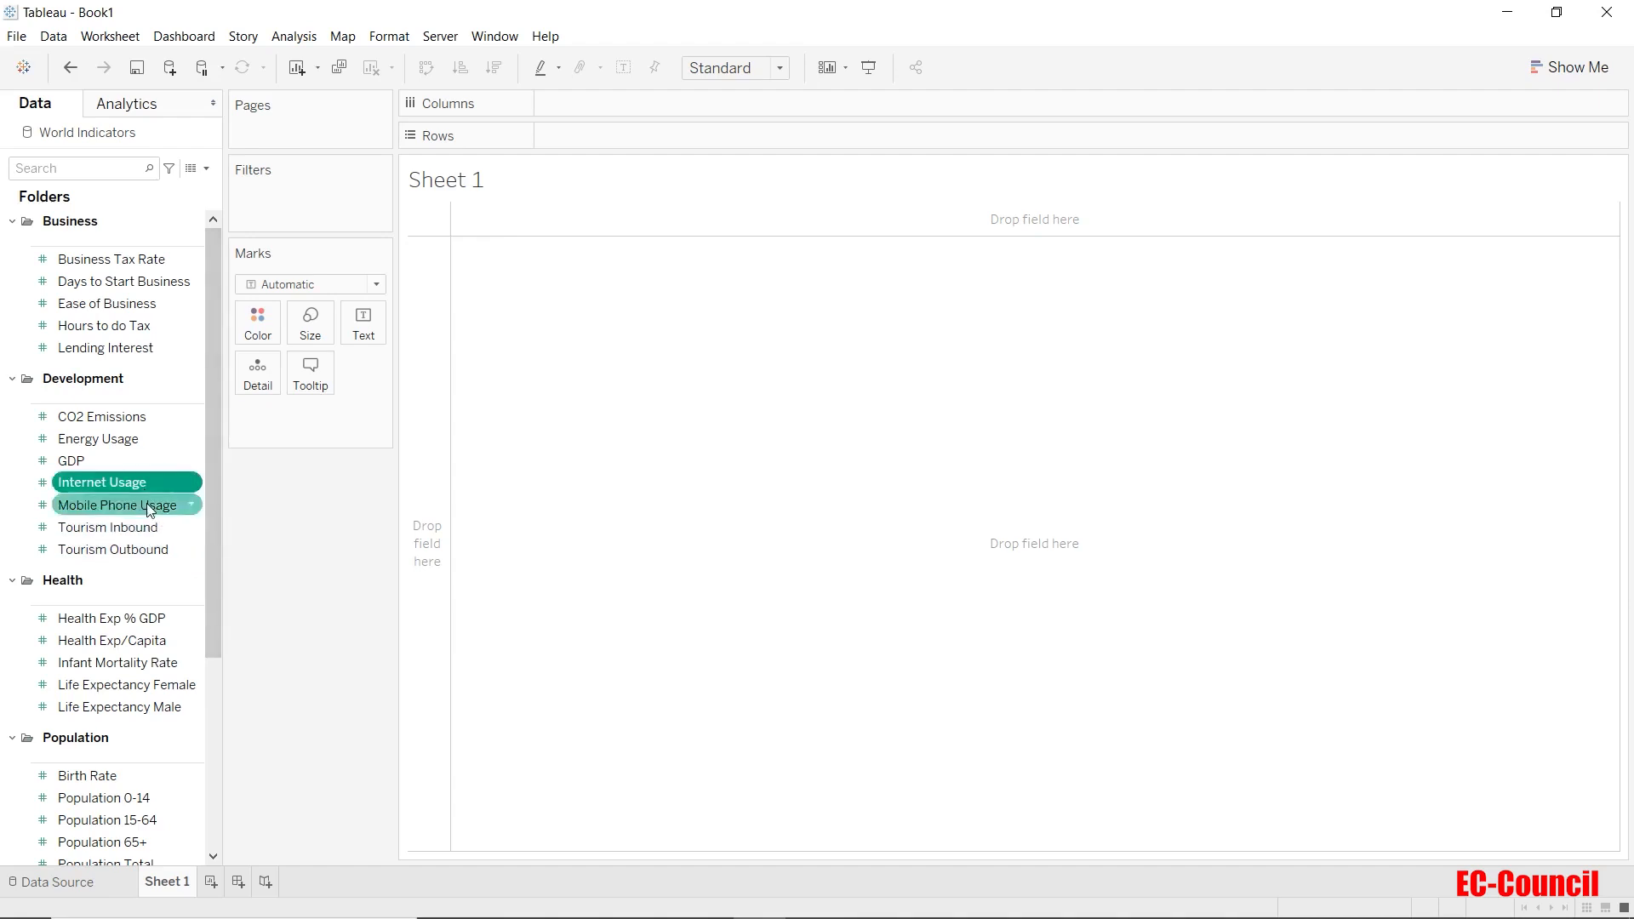
left_click(149, 507, "ctrl")
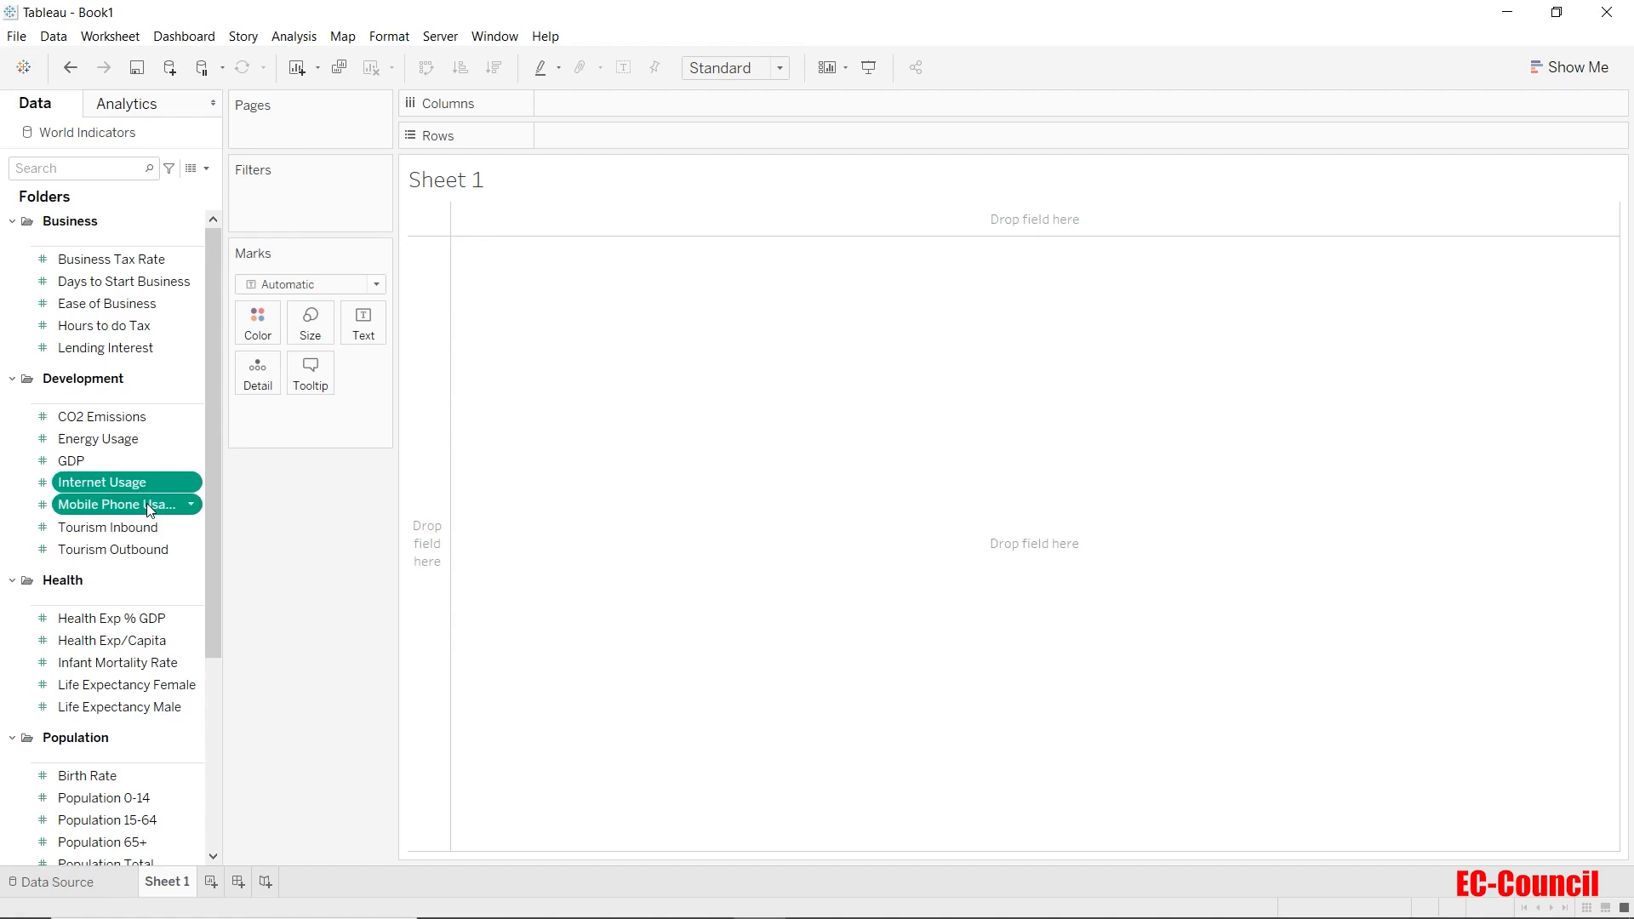
left_click(1576, 73)
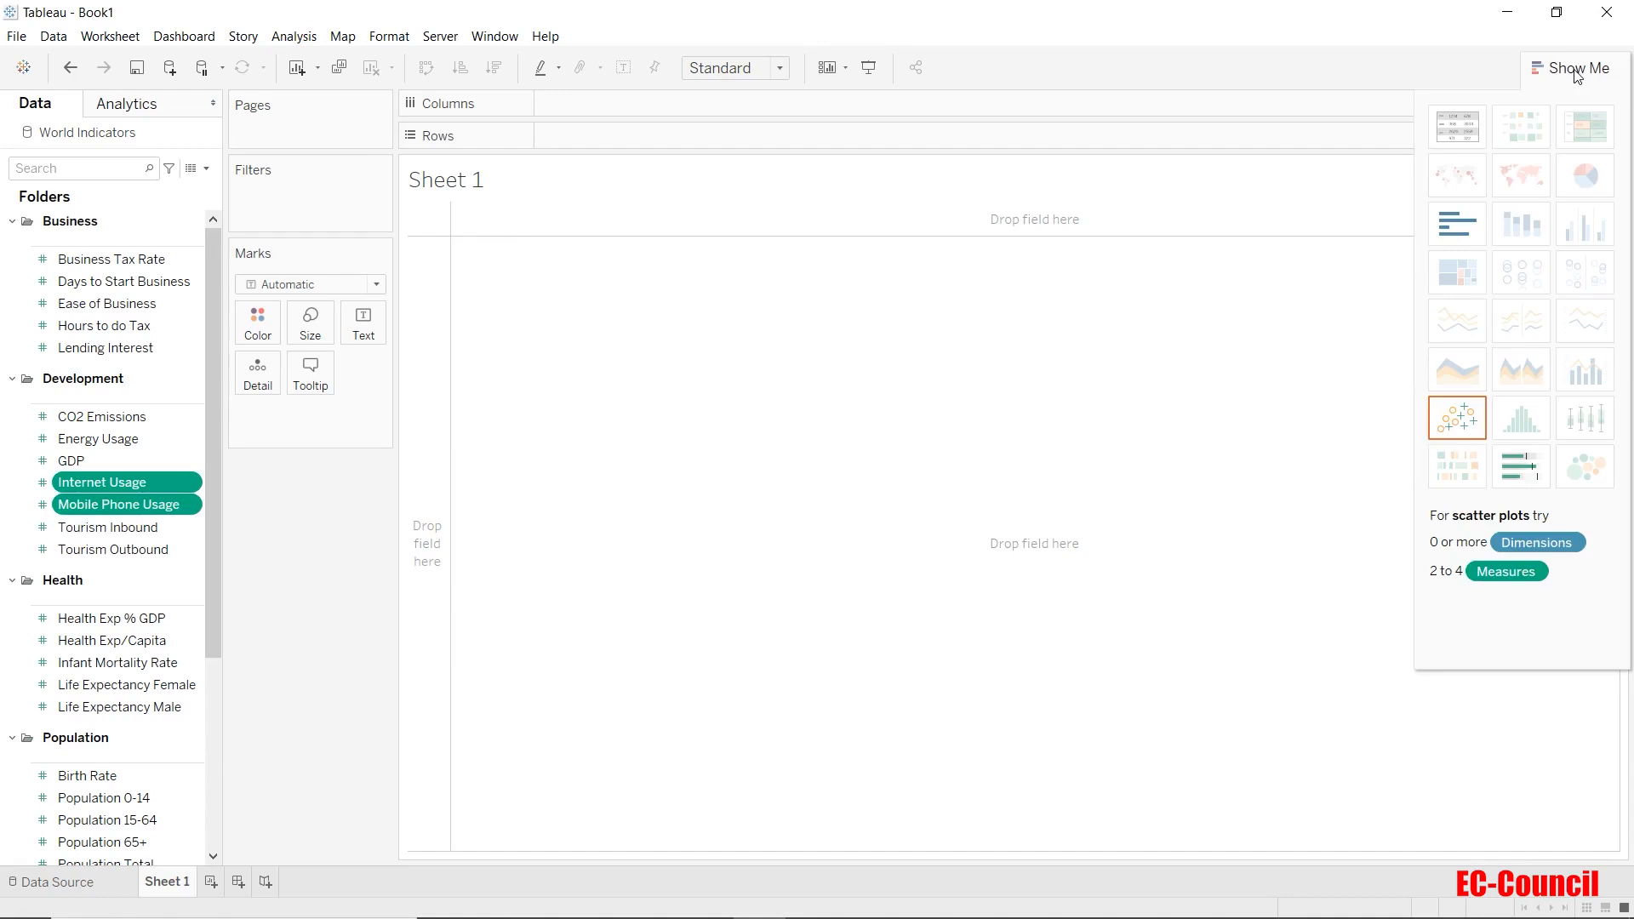
left_click(1443, 422)
left_click(1577, 71)
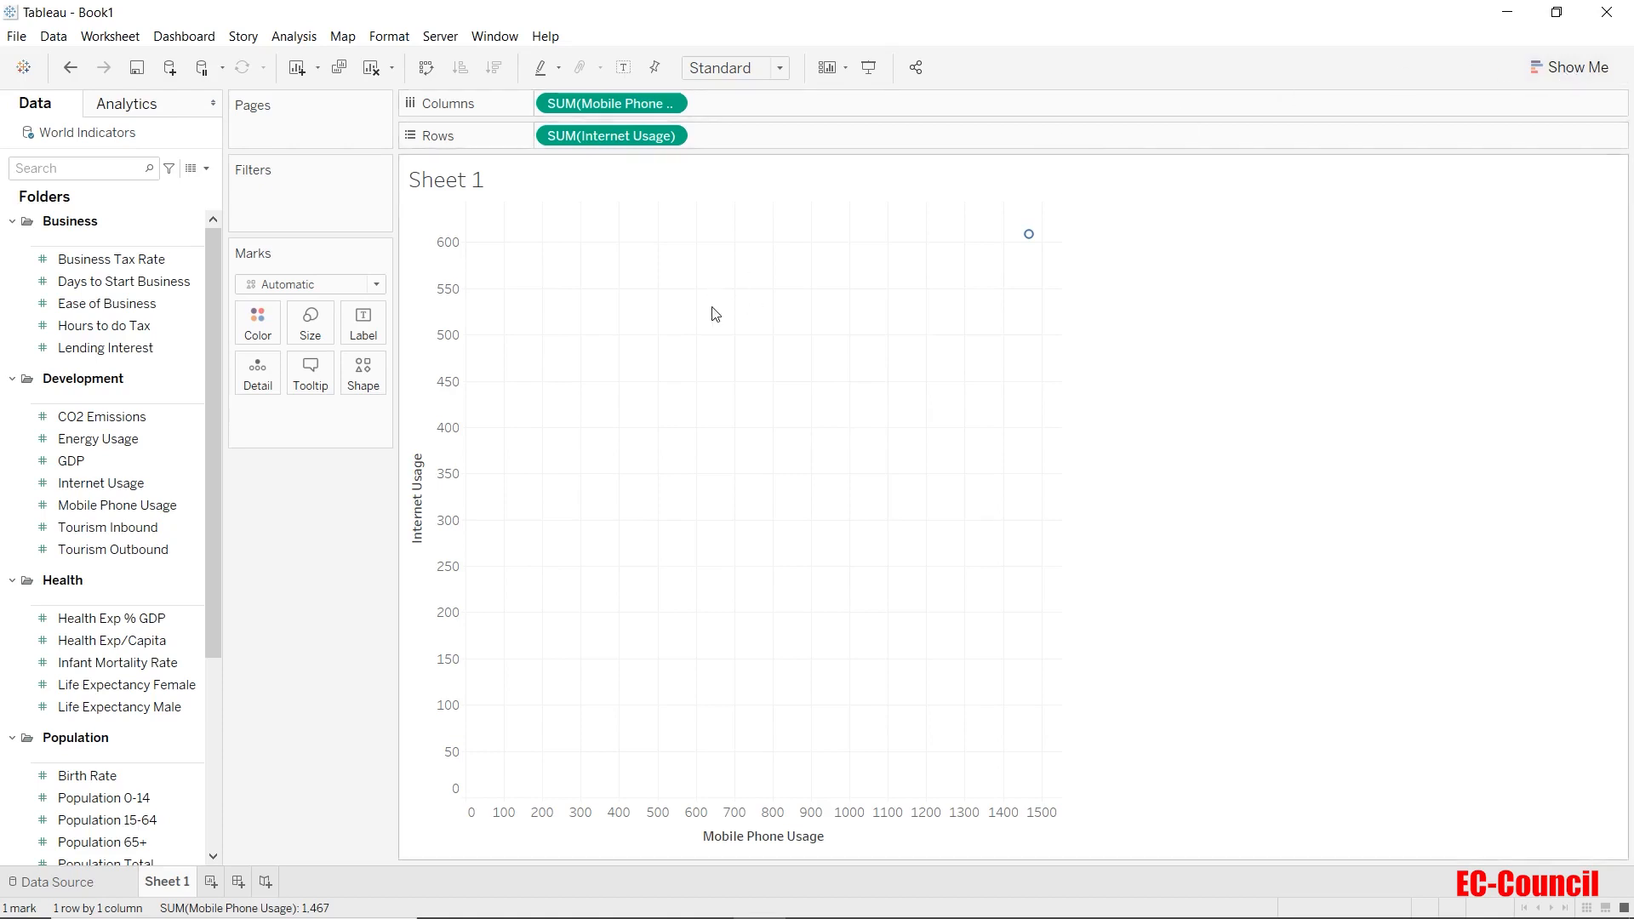
Step: Set the mark type to Circle and add Country/Region to the marks as Detail
left_click(331, 290)
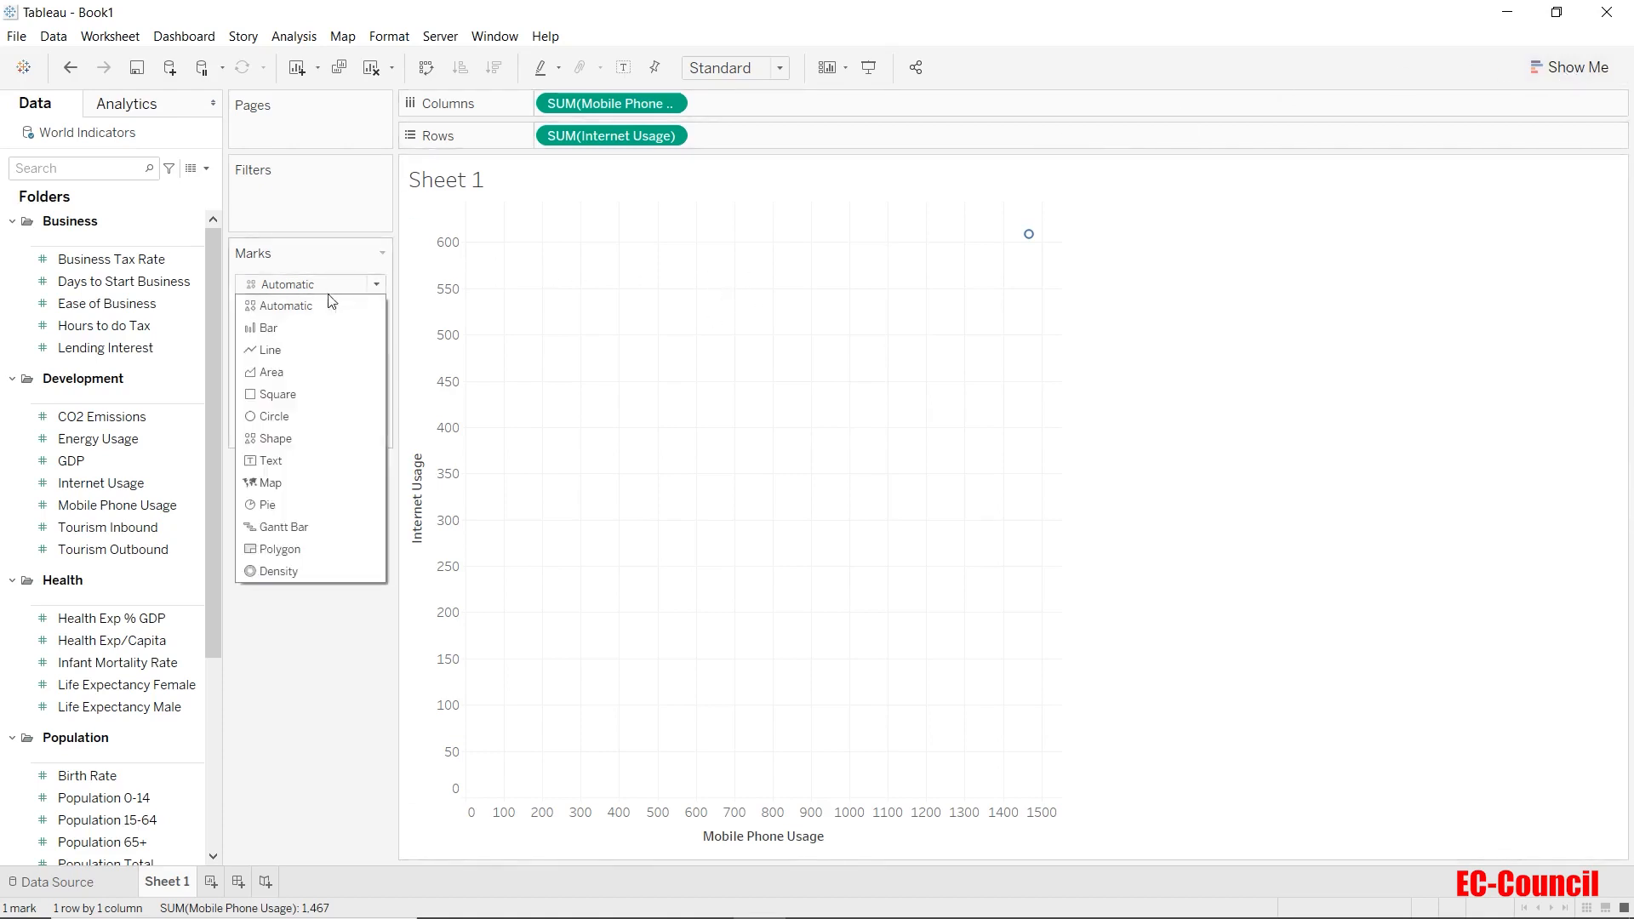
left_click(332, 426)
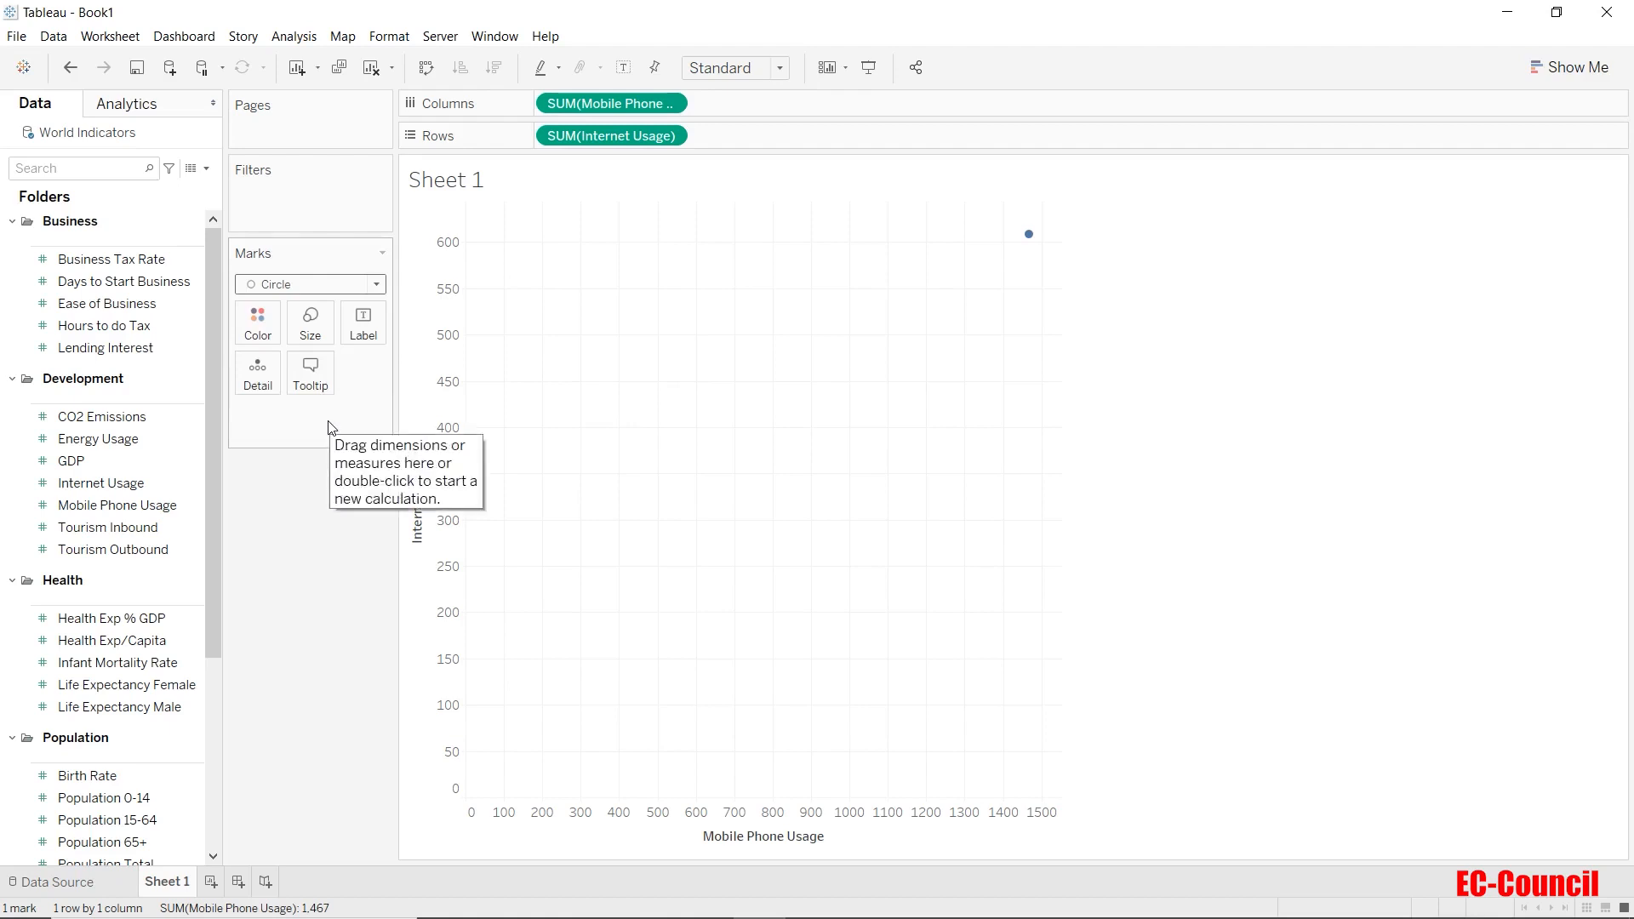
left_click(83, 485)
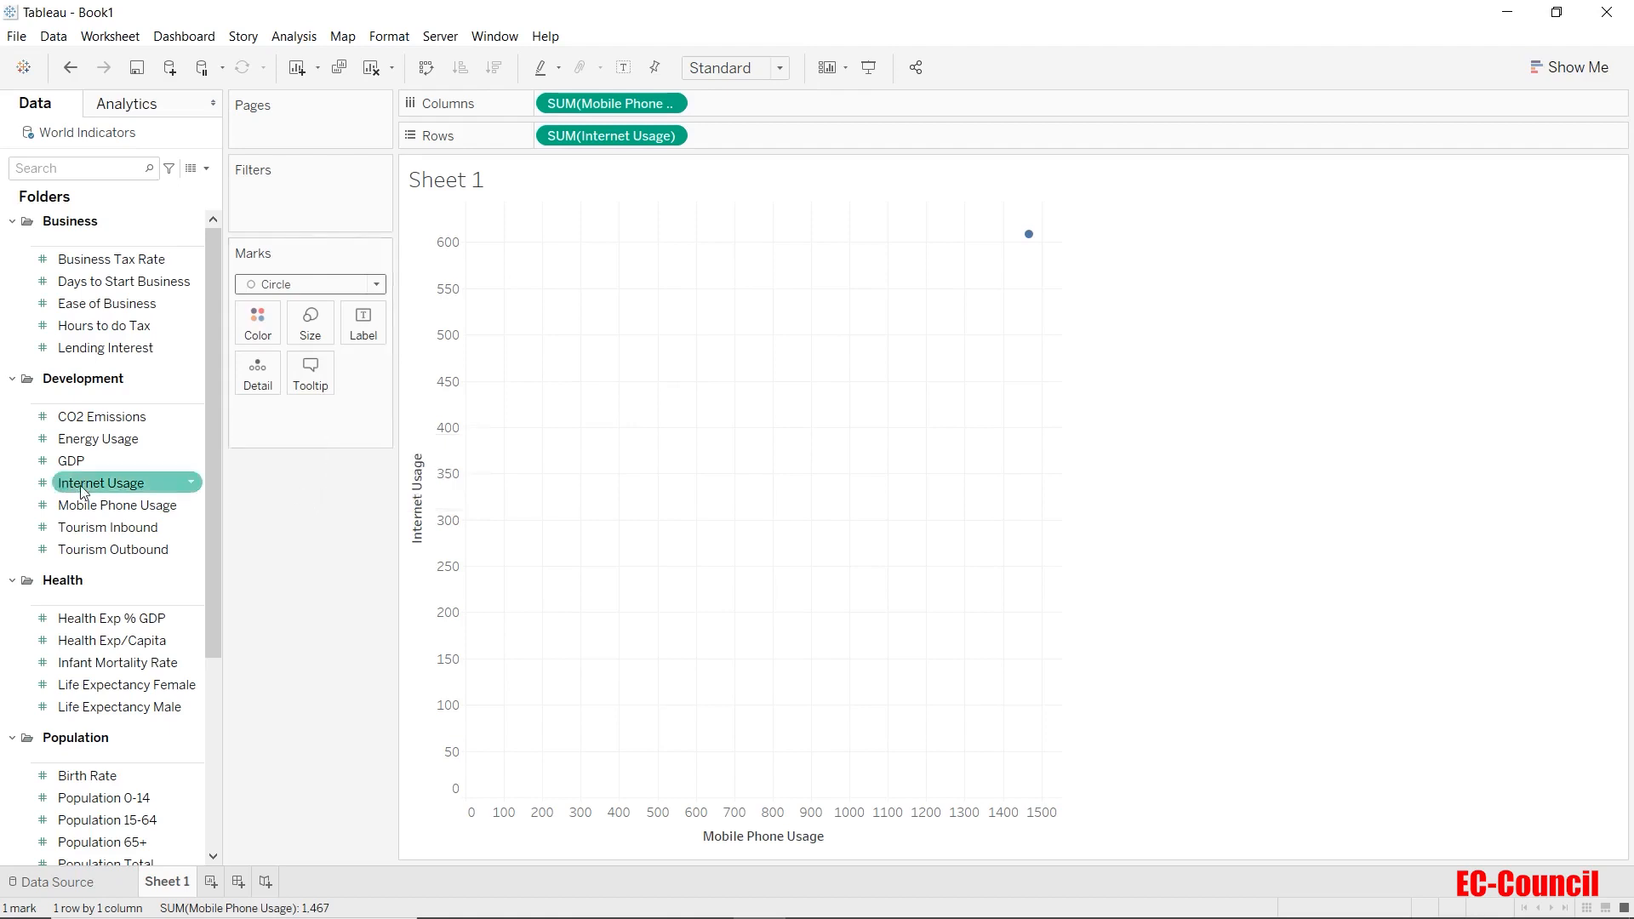
scroll(80, 485, "down", 3)
scroll(80, 485, "down", 1)
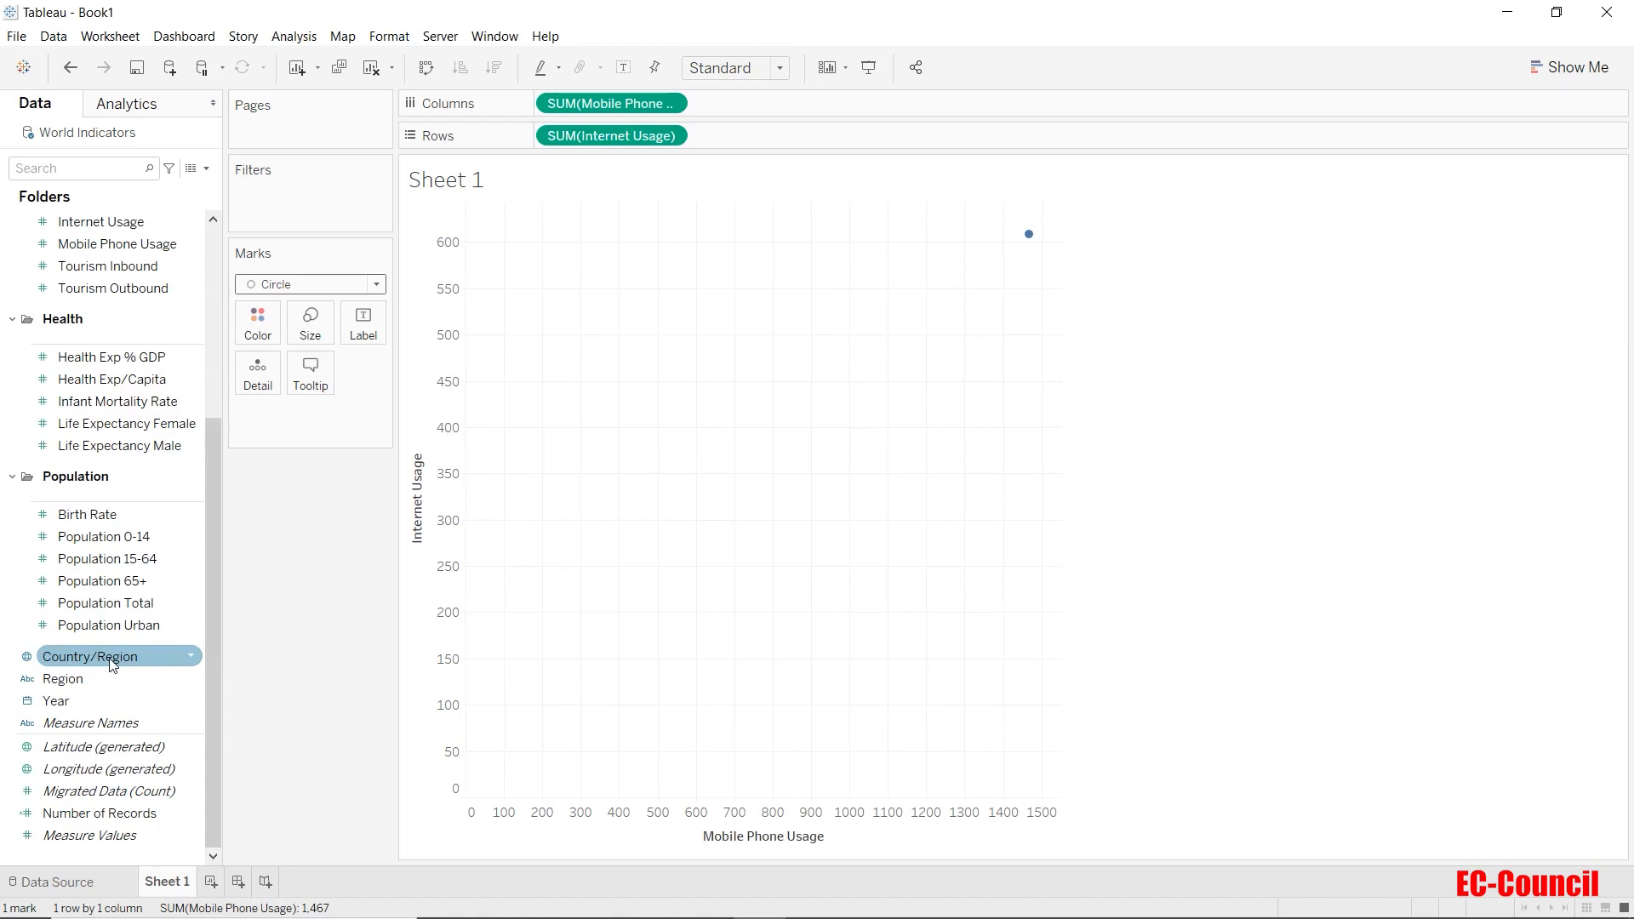
left_click_drag(112, 664, 247, 376)
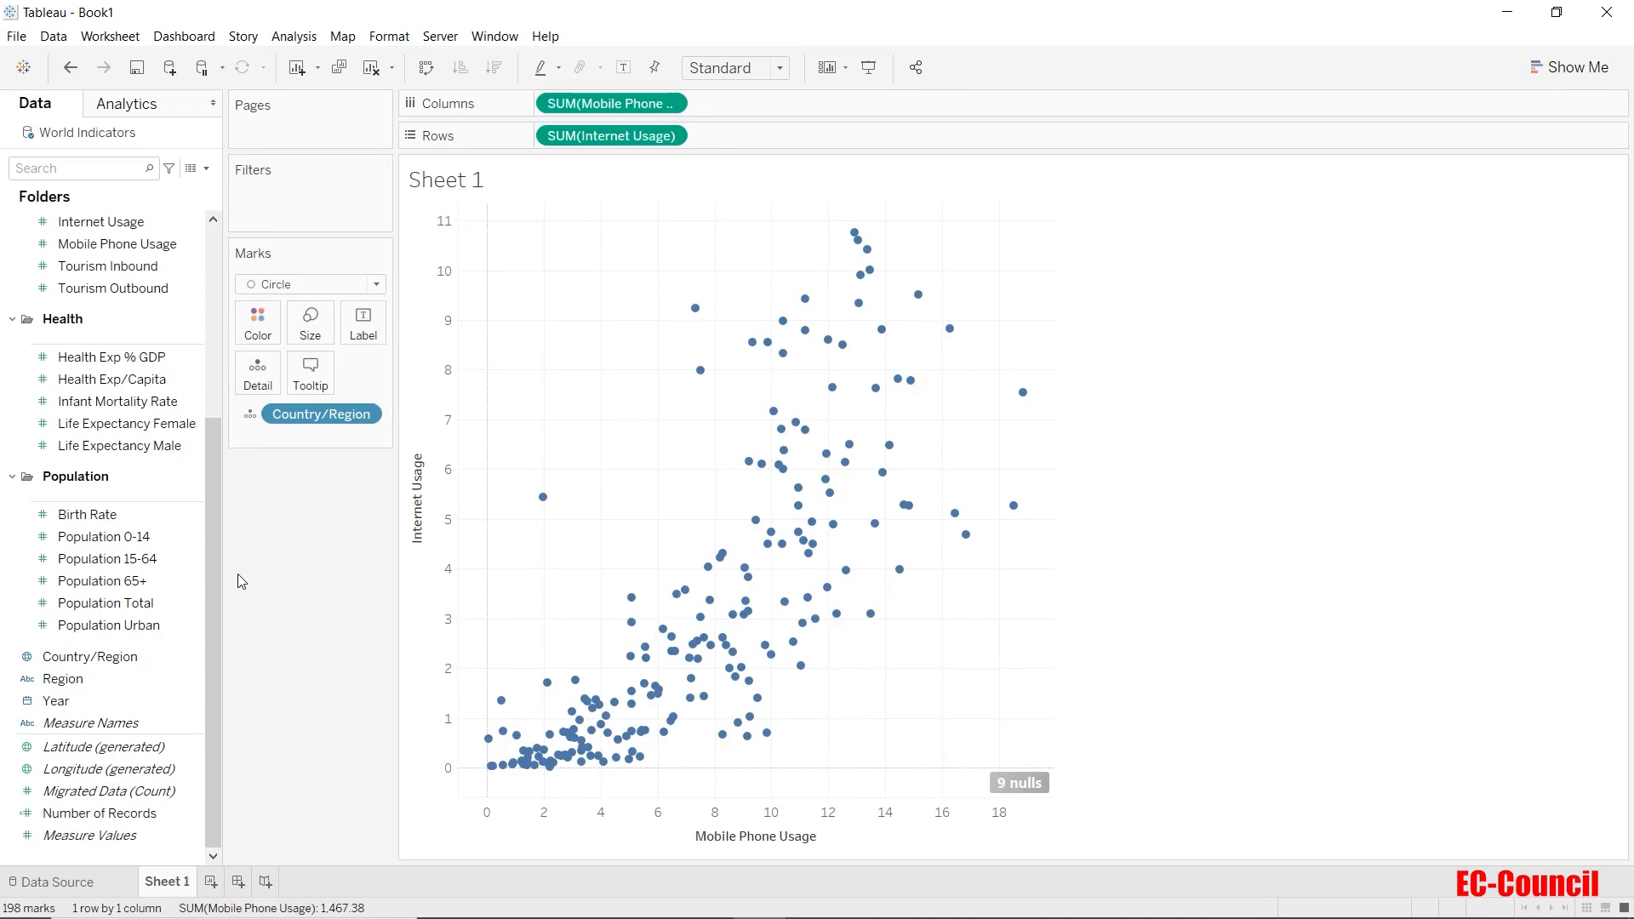
Step: Add a linear trend line to the scatter plot
mouse_move(543, 499)
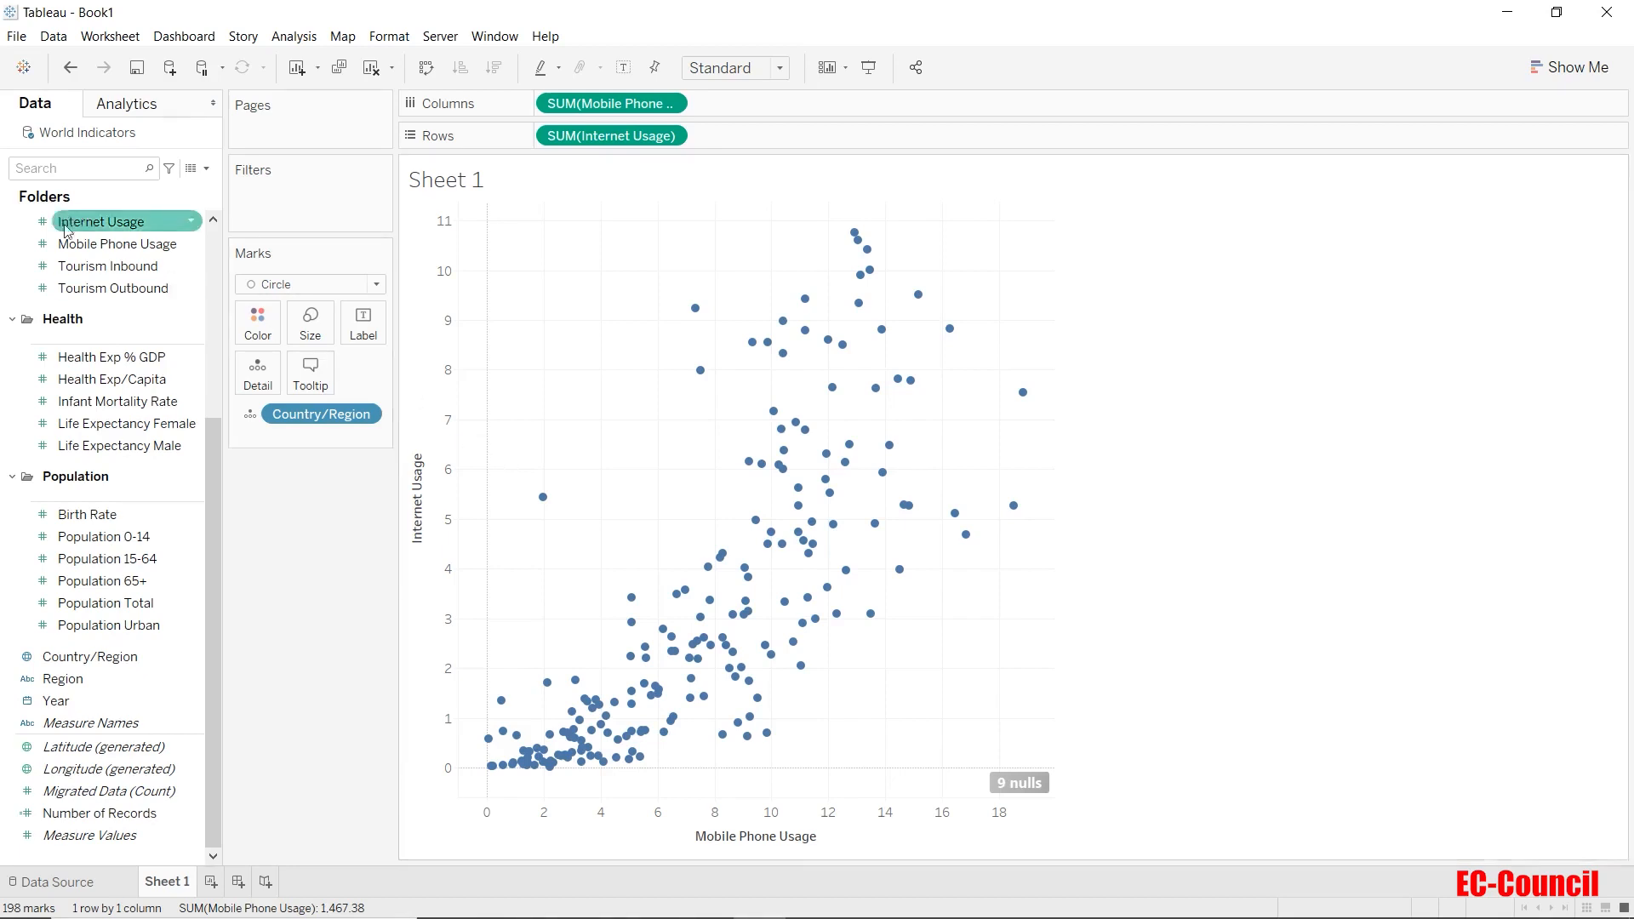
scroll(116, 394, "up", 3)
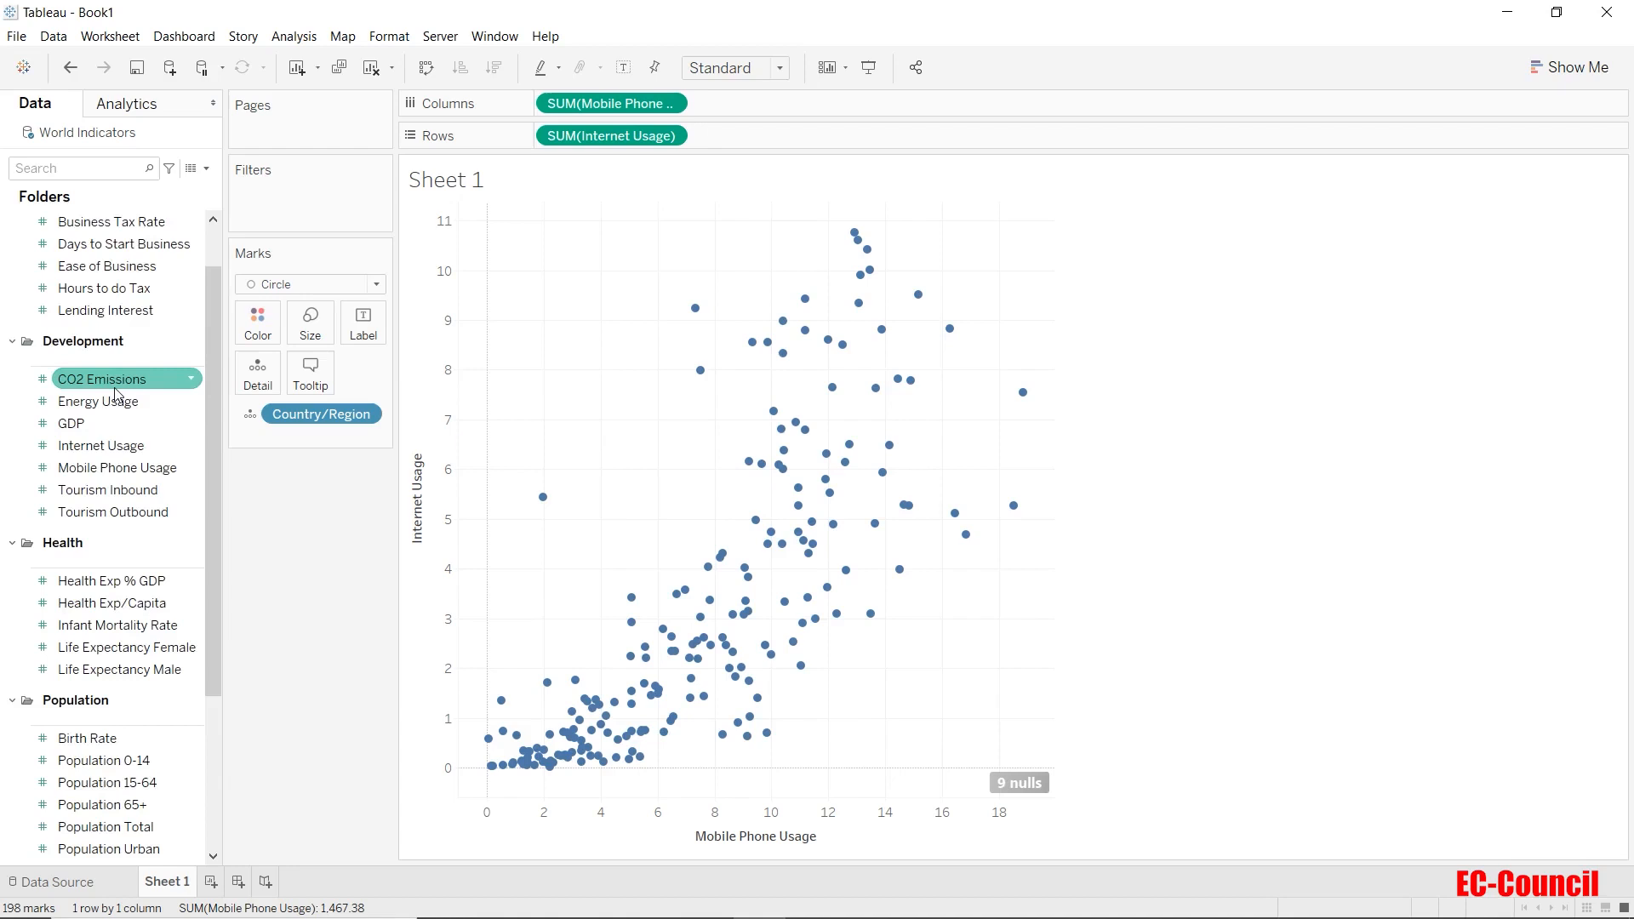
left_click(139, 114)
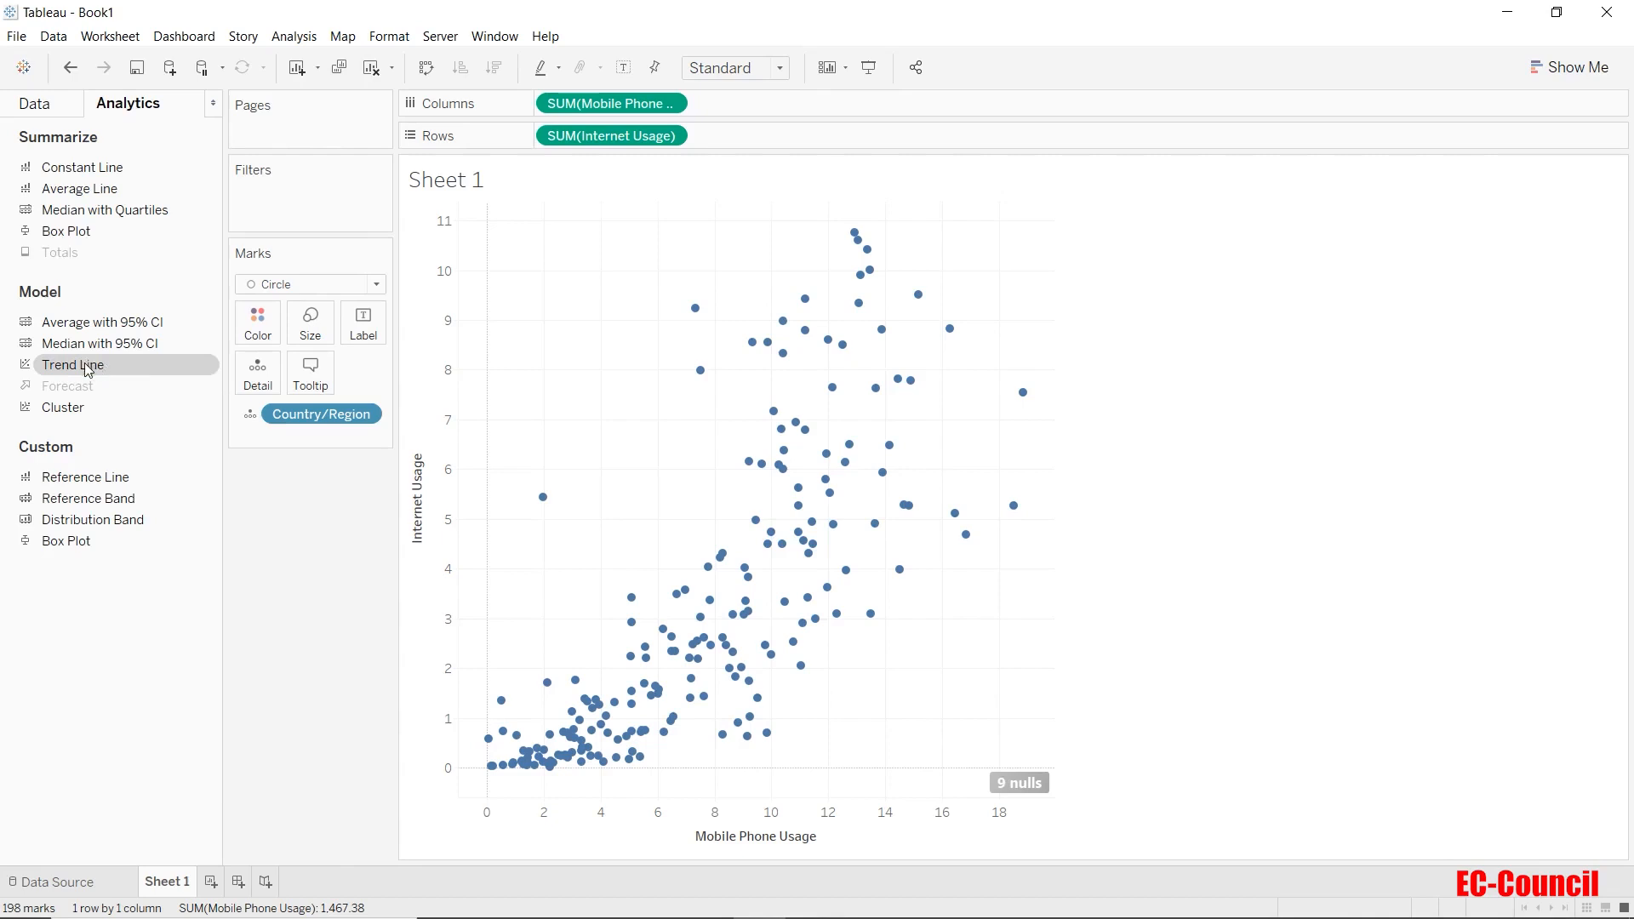
left_click_drag(84, 363, 473, 298)
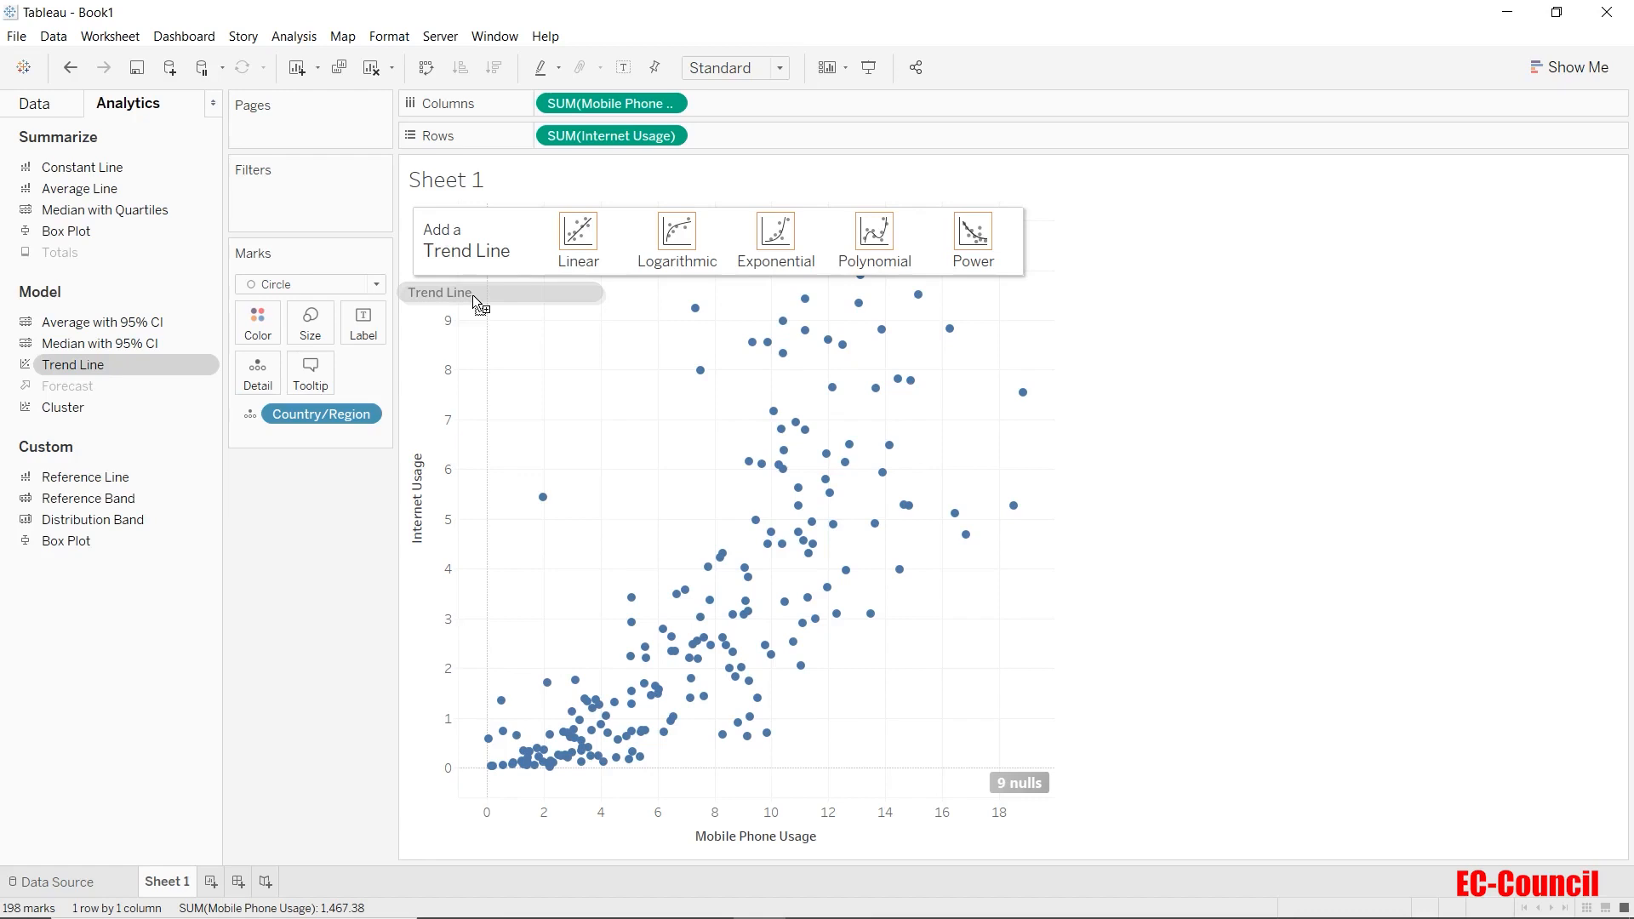
left_click_drag(472, 294, 569, 245)
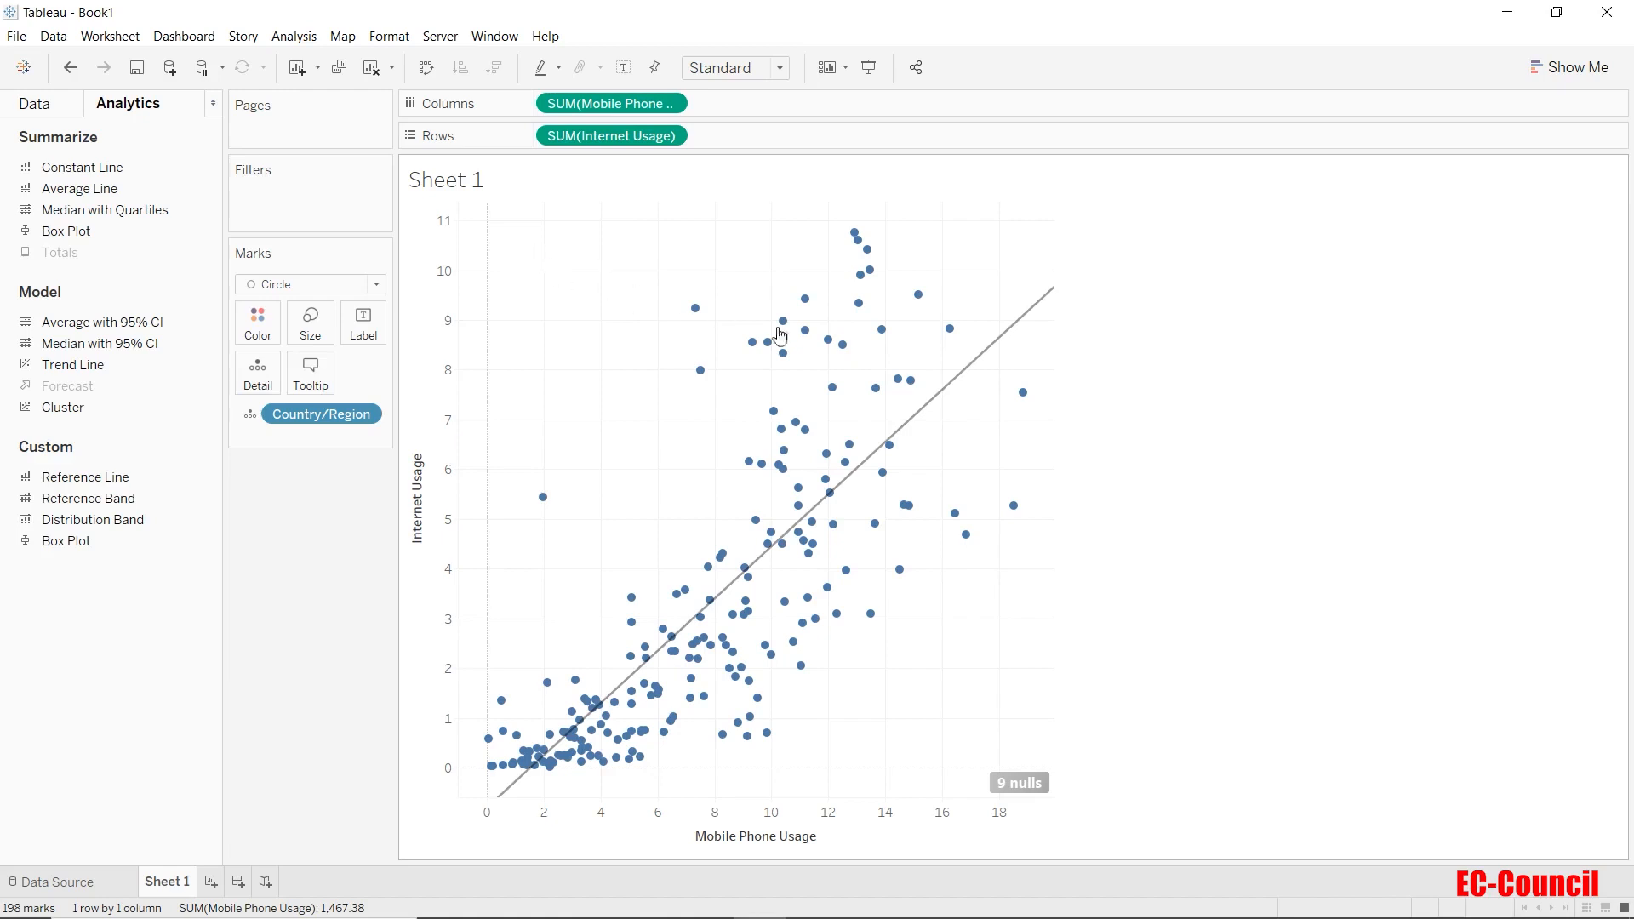
Step: Remove the linear trend line from the scatter plot and undo the removal
mouse_move(944, 394)
mouse_move(933, 405)
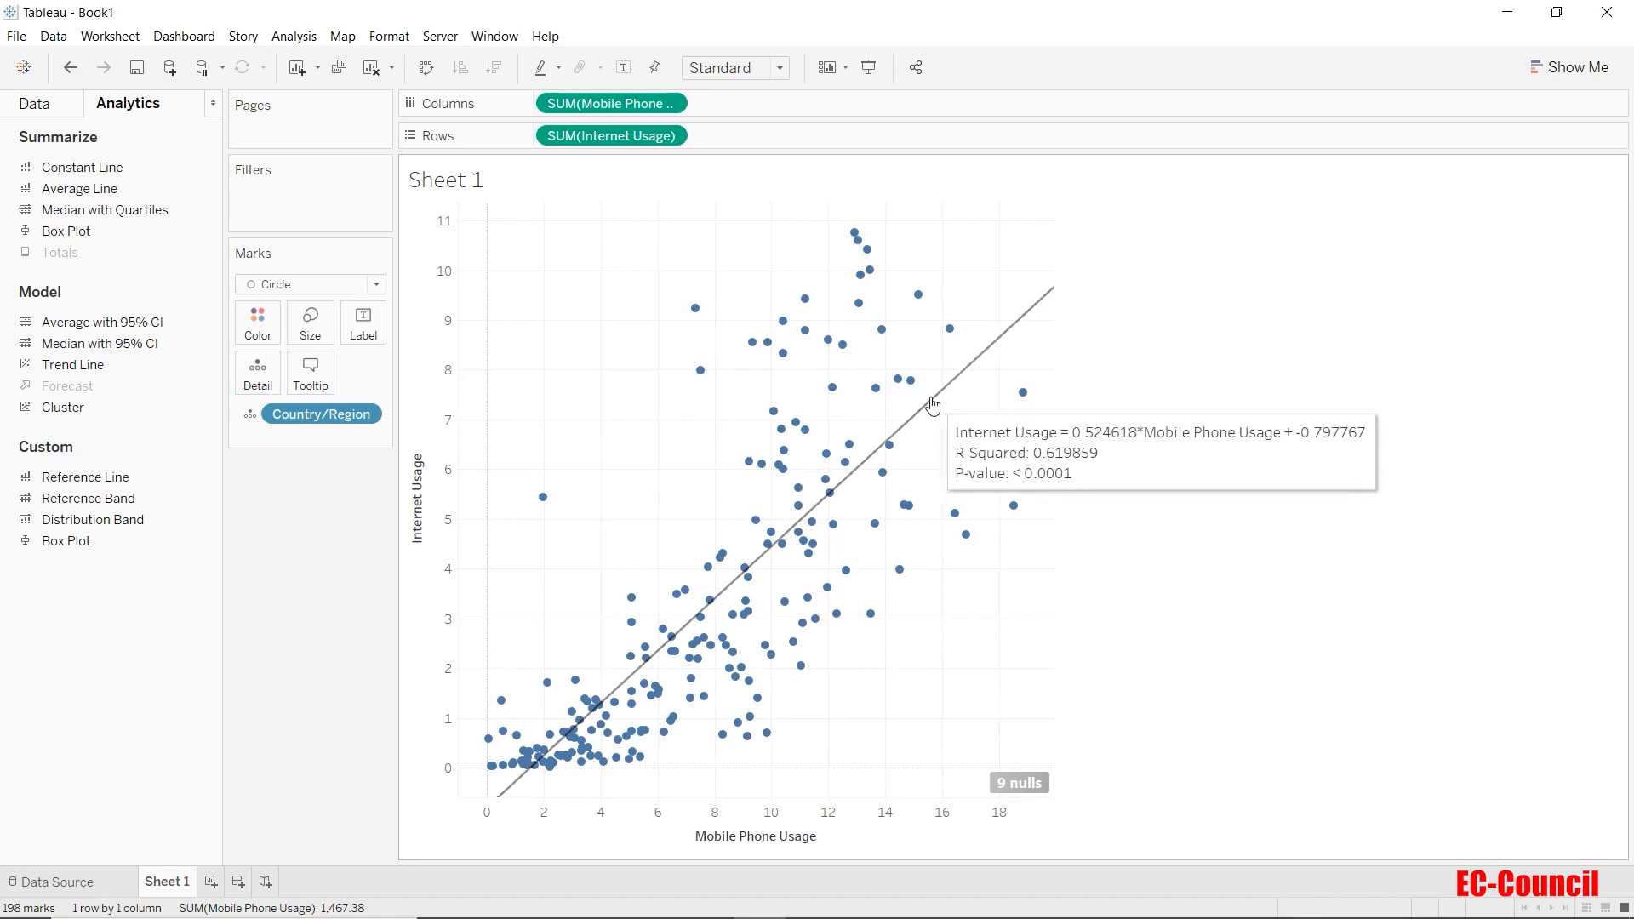
left_click_drag(932, 405, 266, 580)
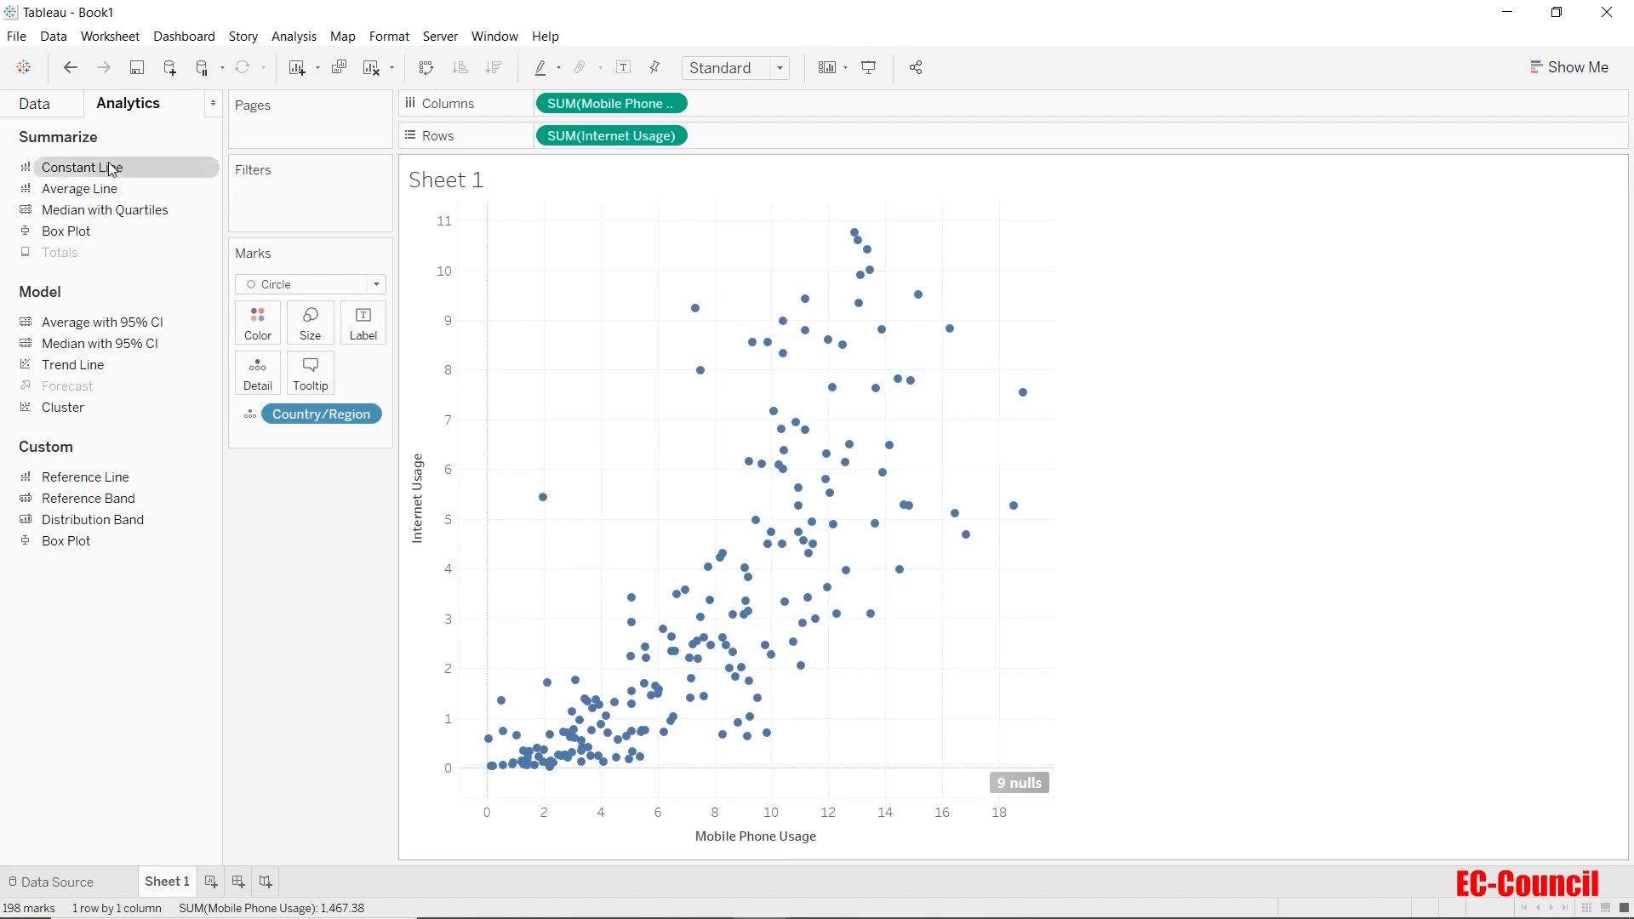
left_click(70, 68)
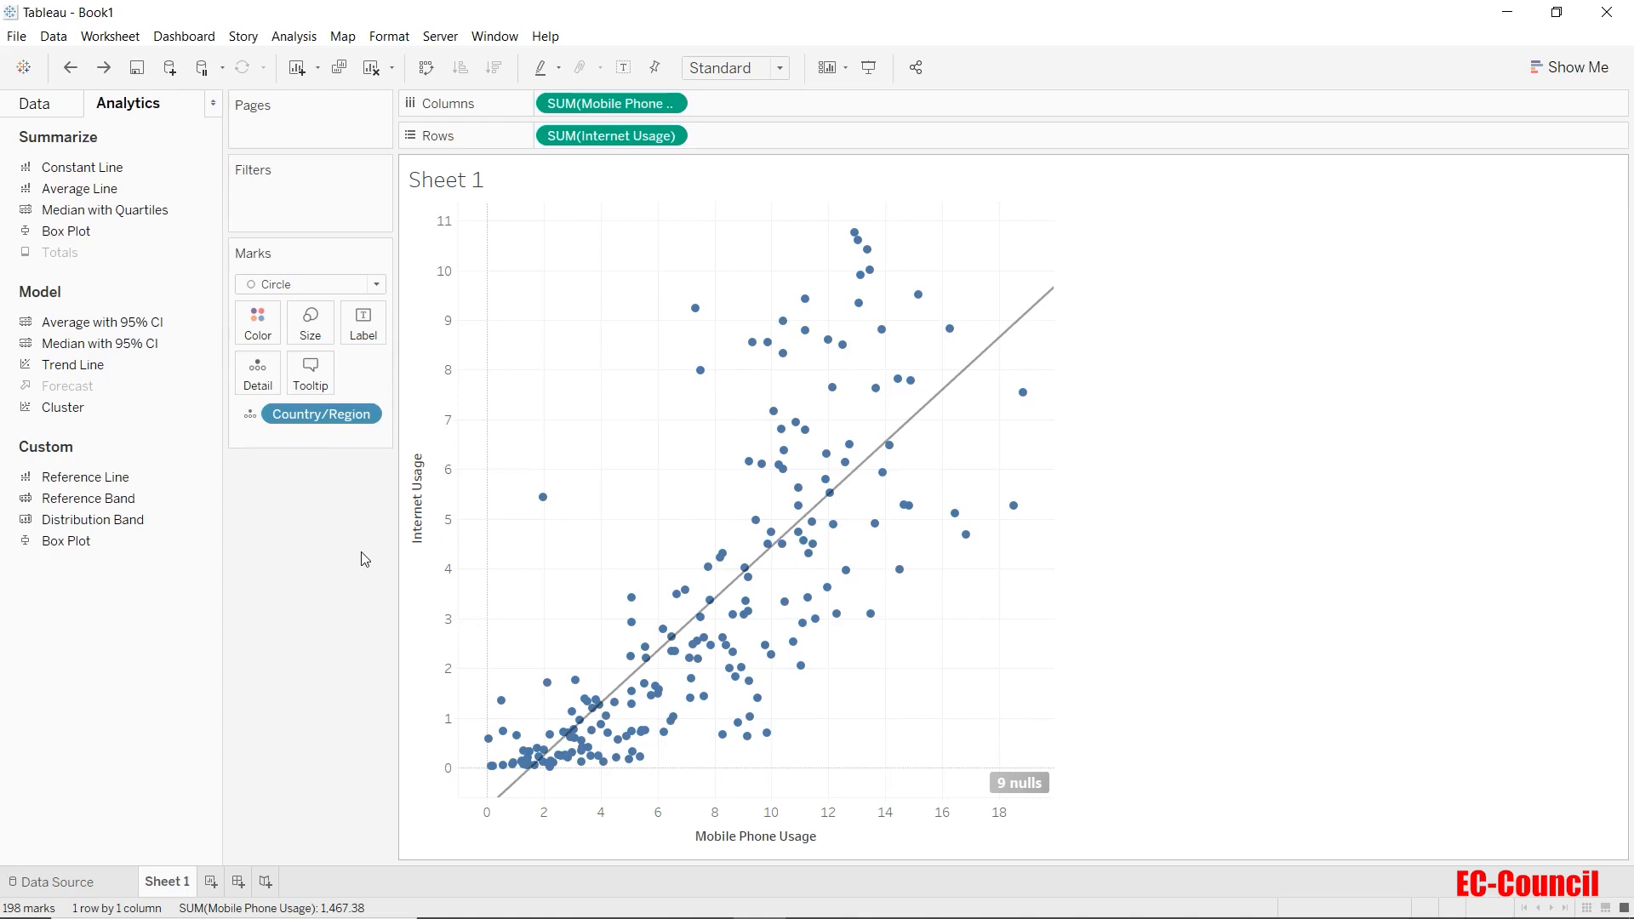
Step: Add the Region field to Rows, and move it to Color so the marks are colored by region
left_click(32, 105)
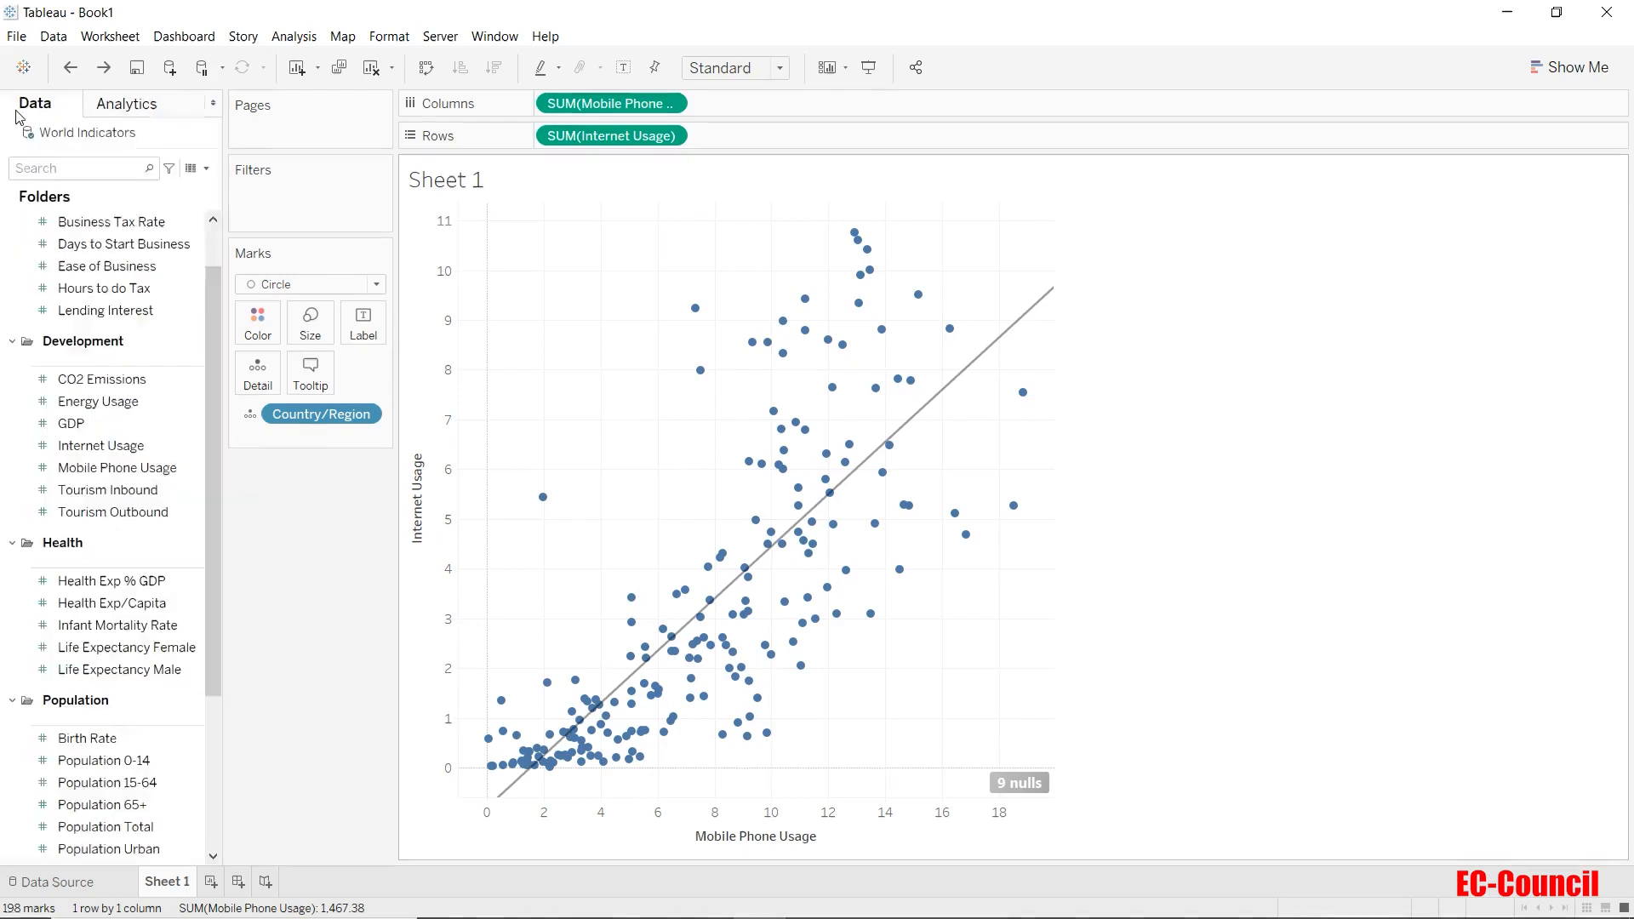
left_click(94, 104)
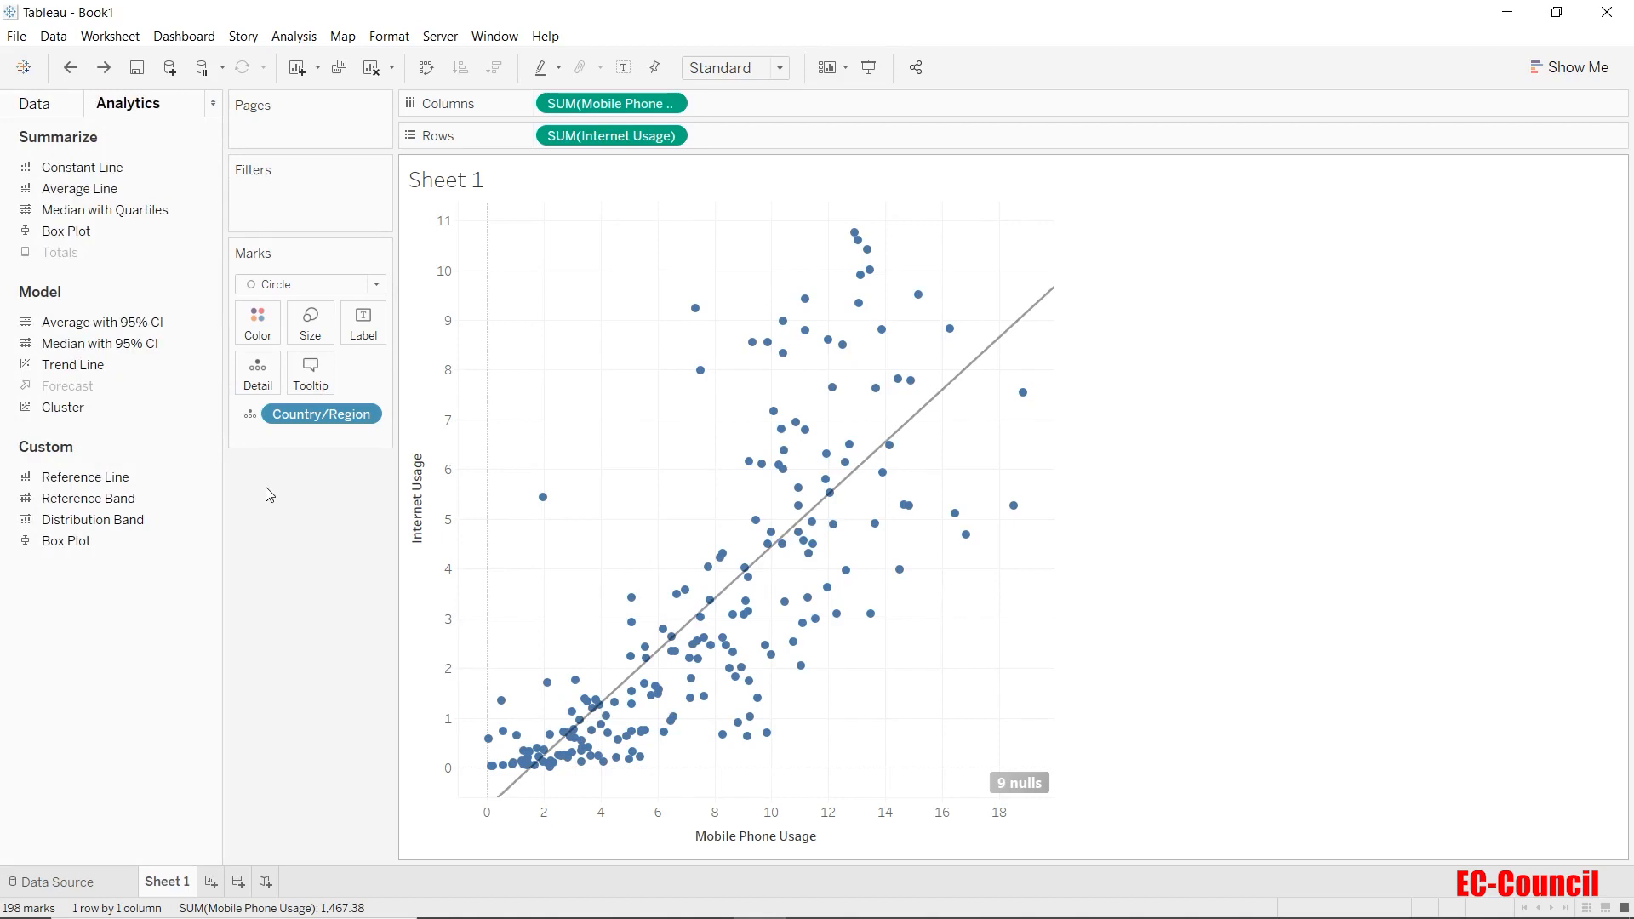
left_click(51, 108)
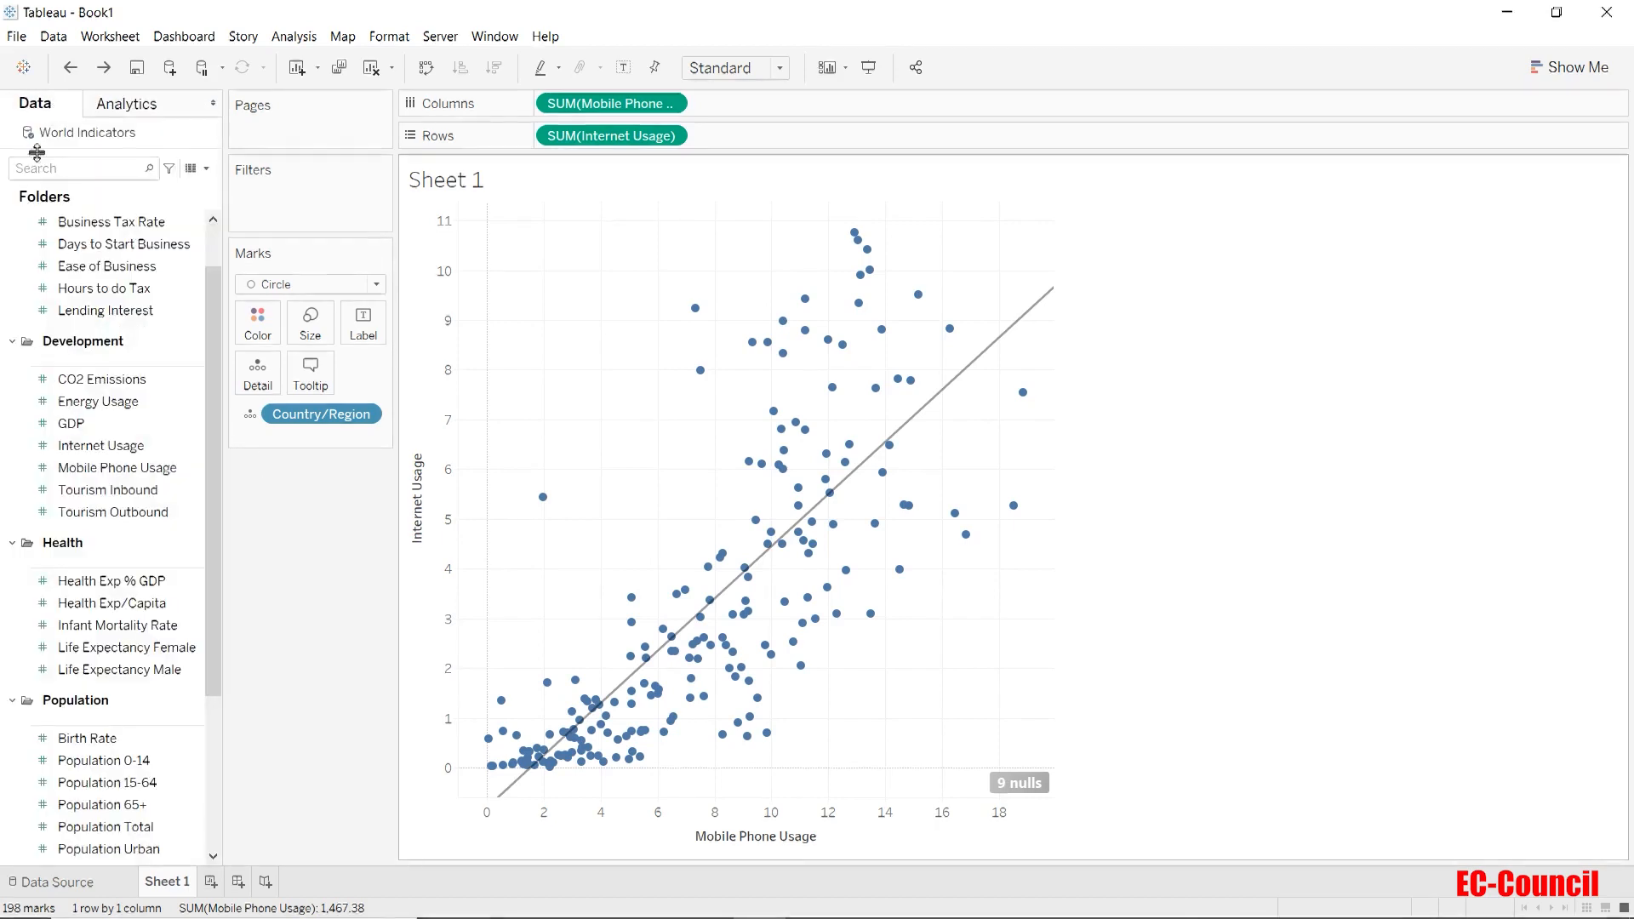
scroll(102, 536, "down", 3)
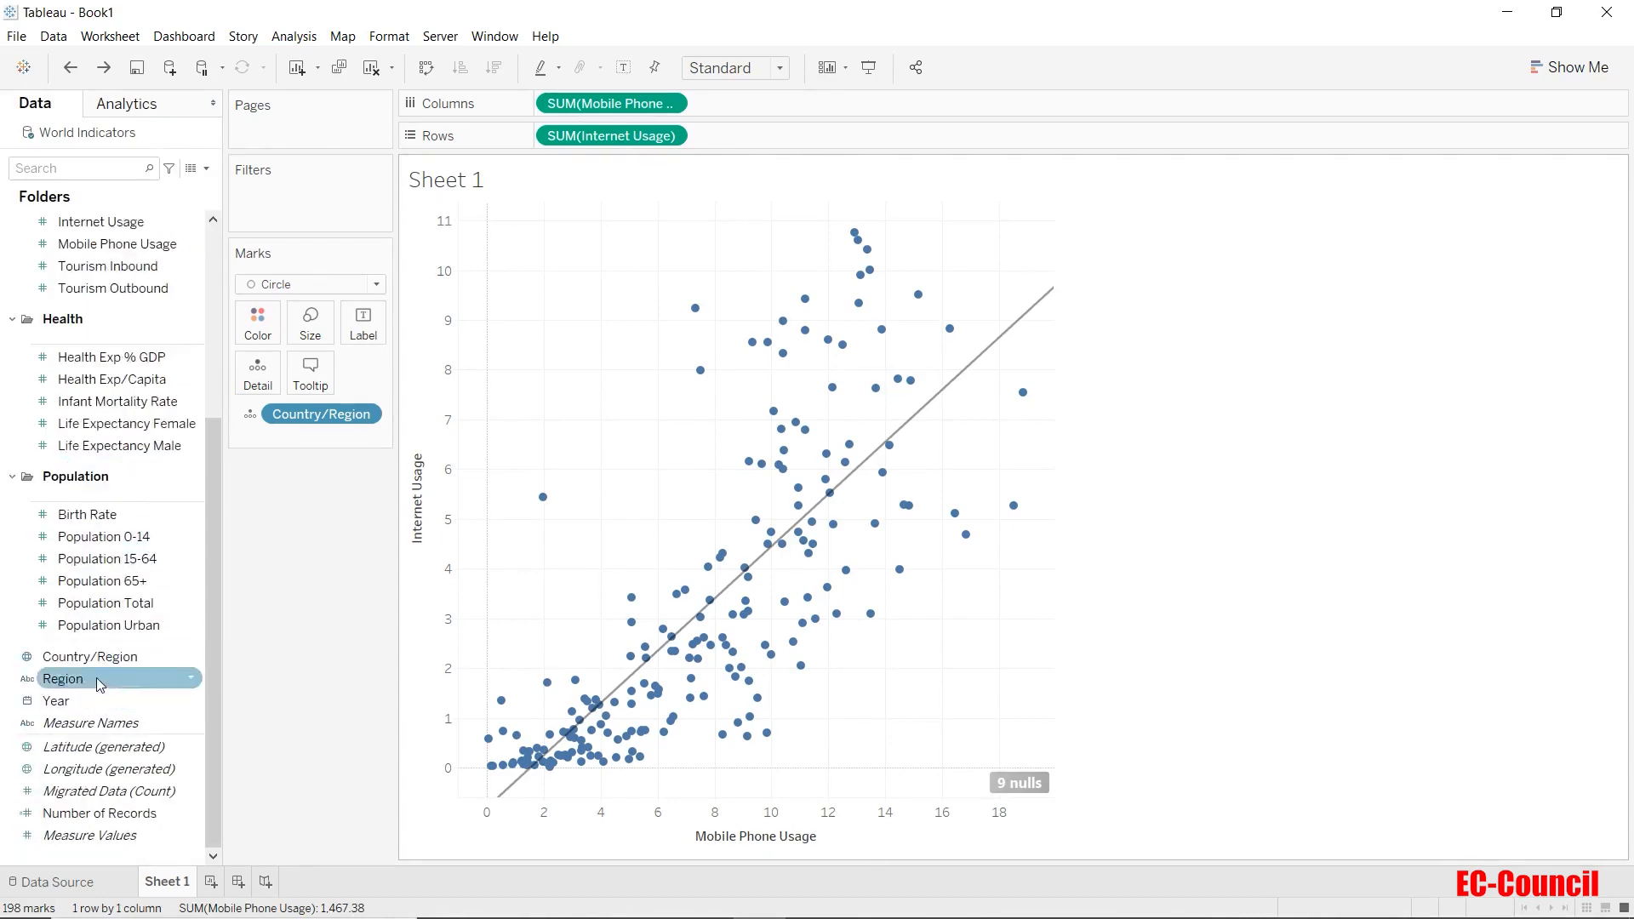
left_click_drag(96, 677, 541, 136)
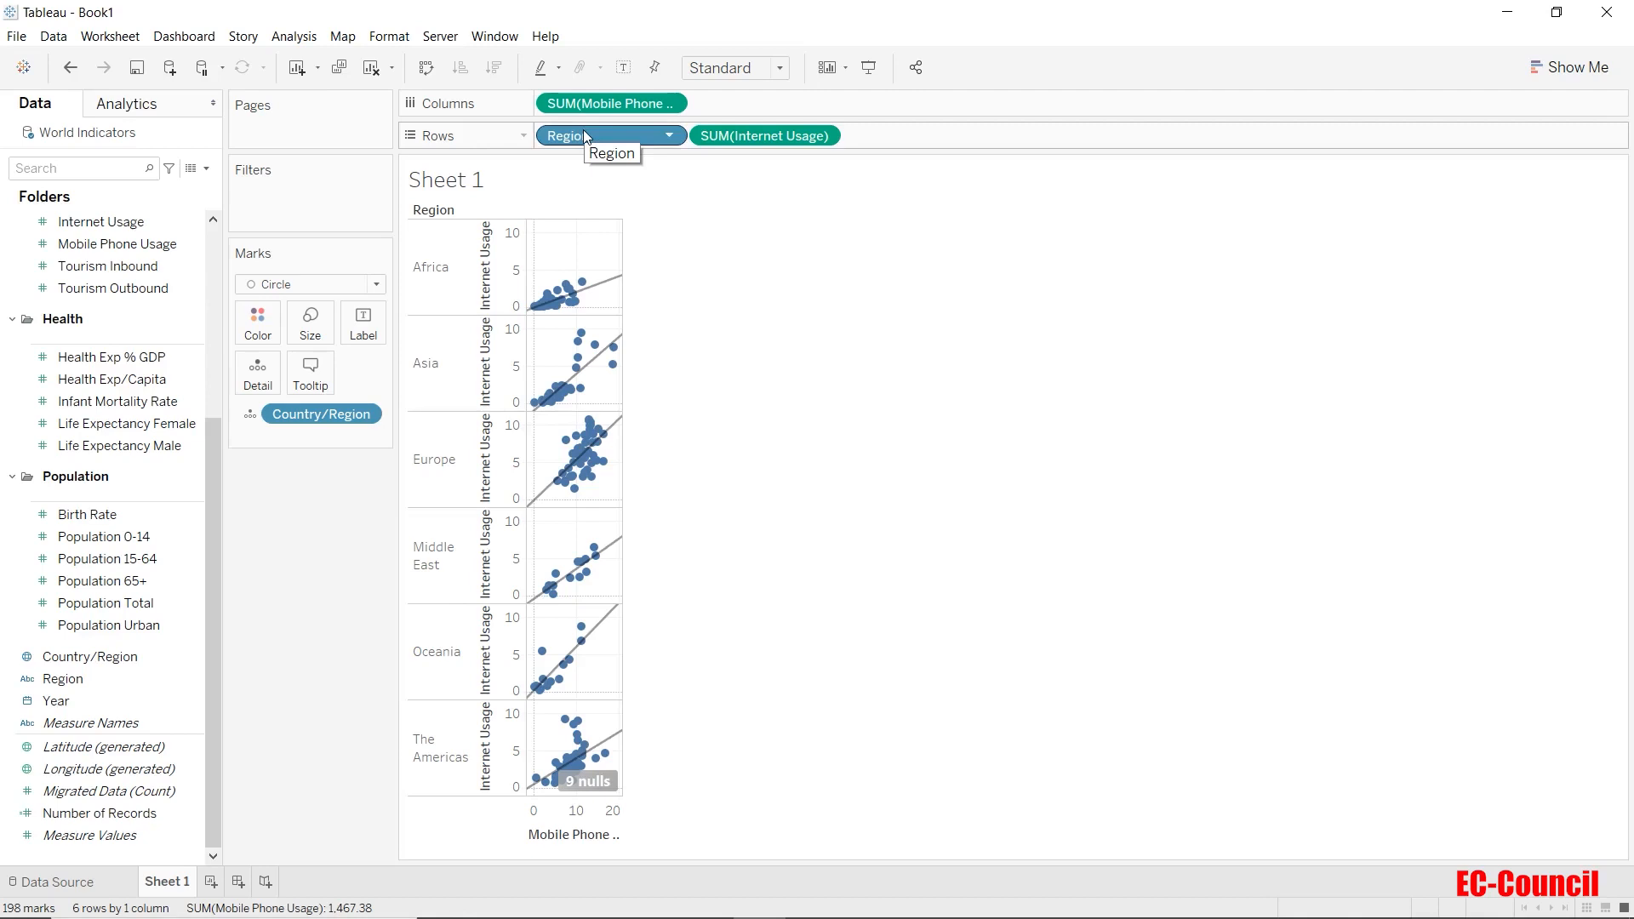
left_click_drag(584, 129, 248, 323)
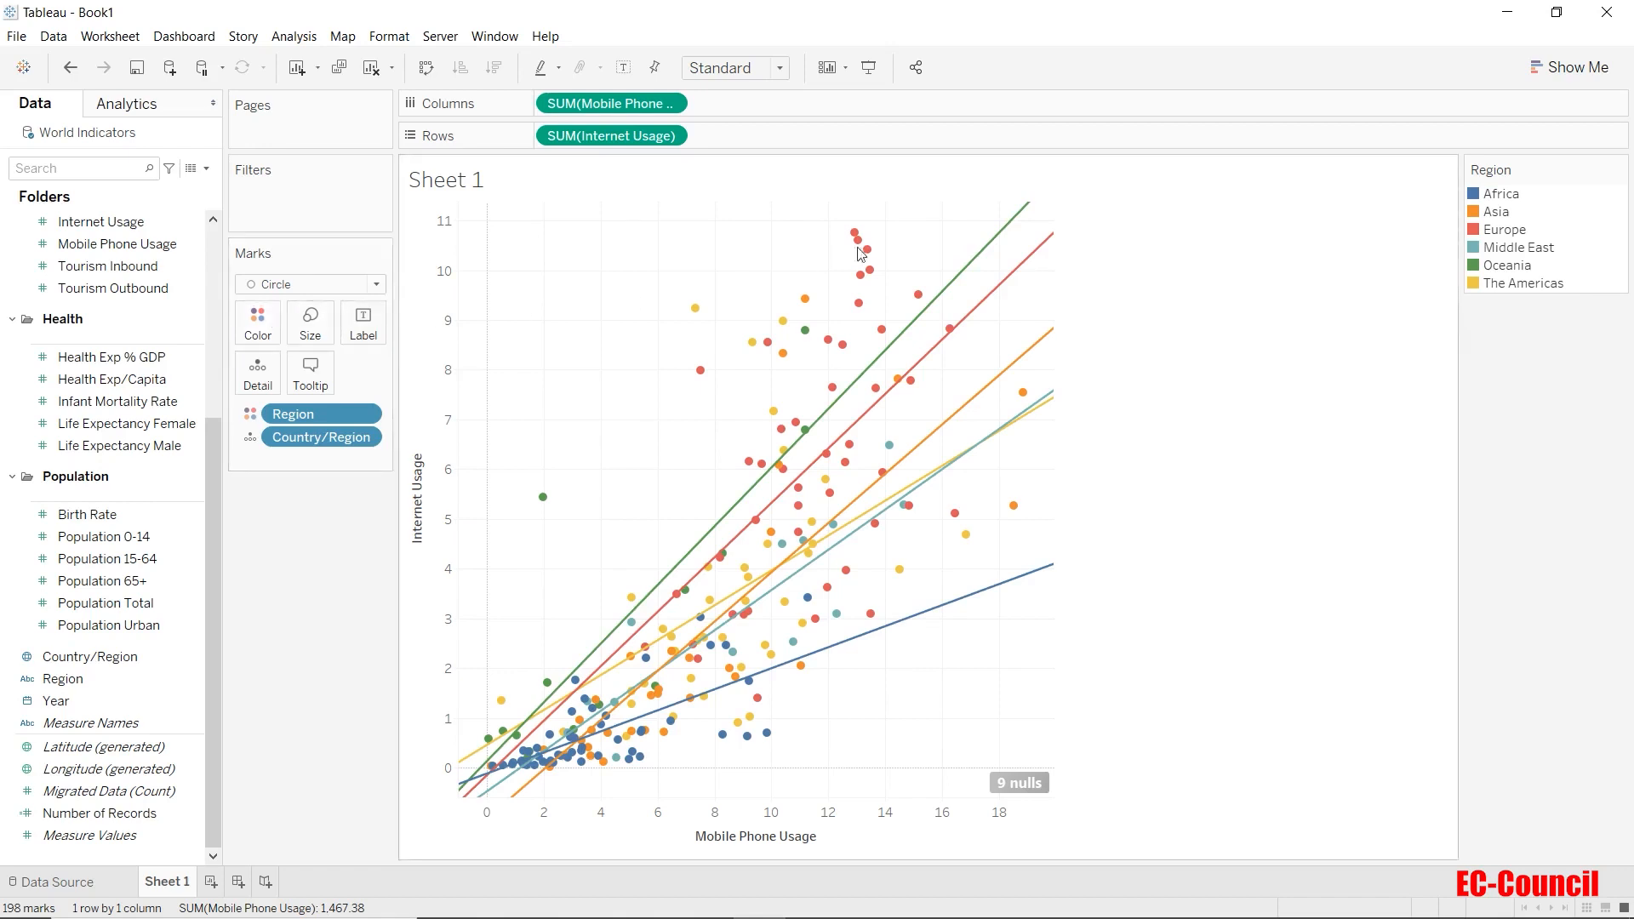
Step: Edit all trend lines and disable the option that allows a trend line per color
right_click(984, 251)
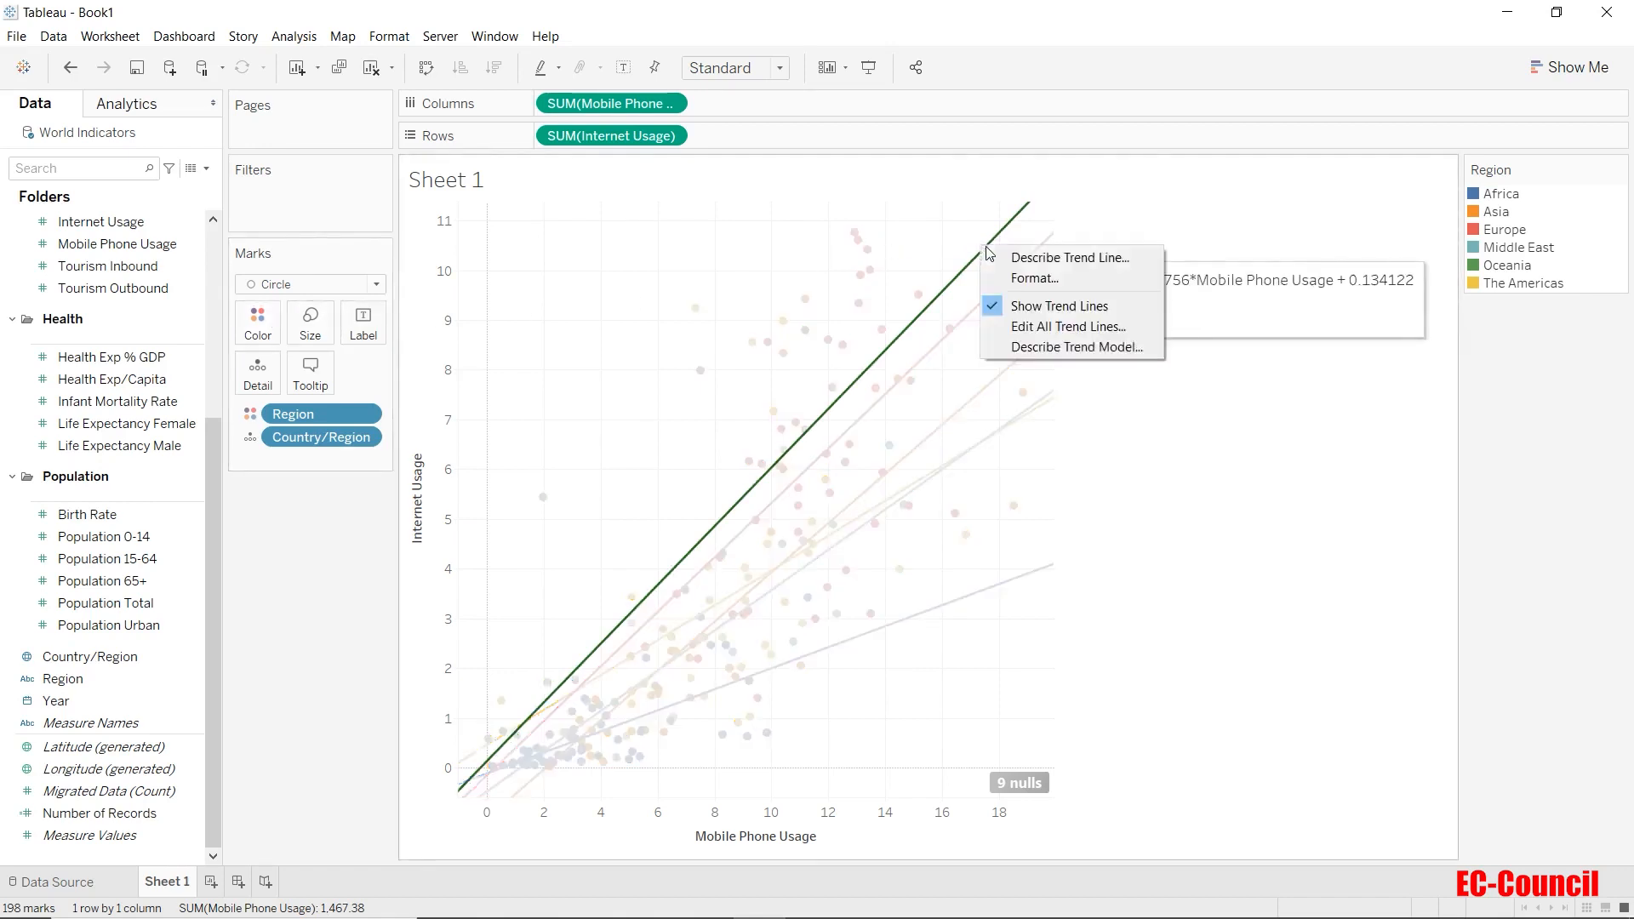
left_click(1036, 330)
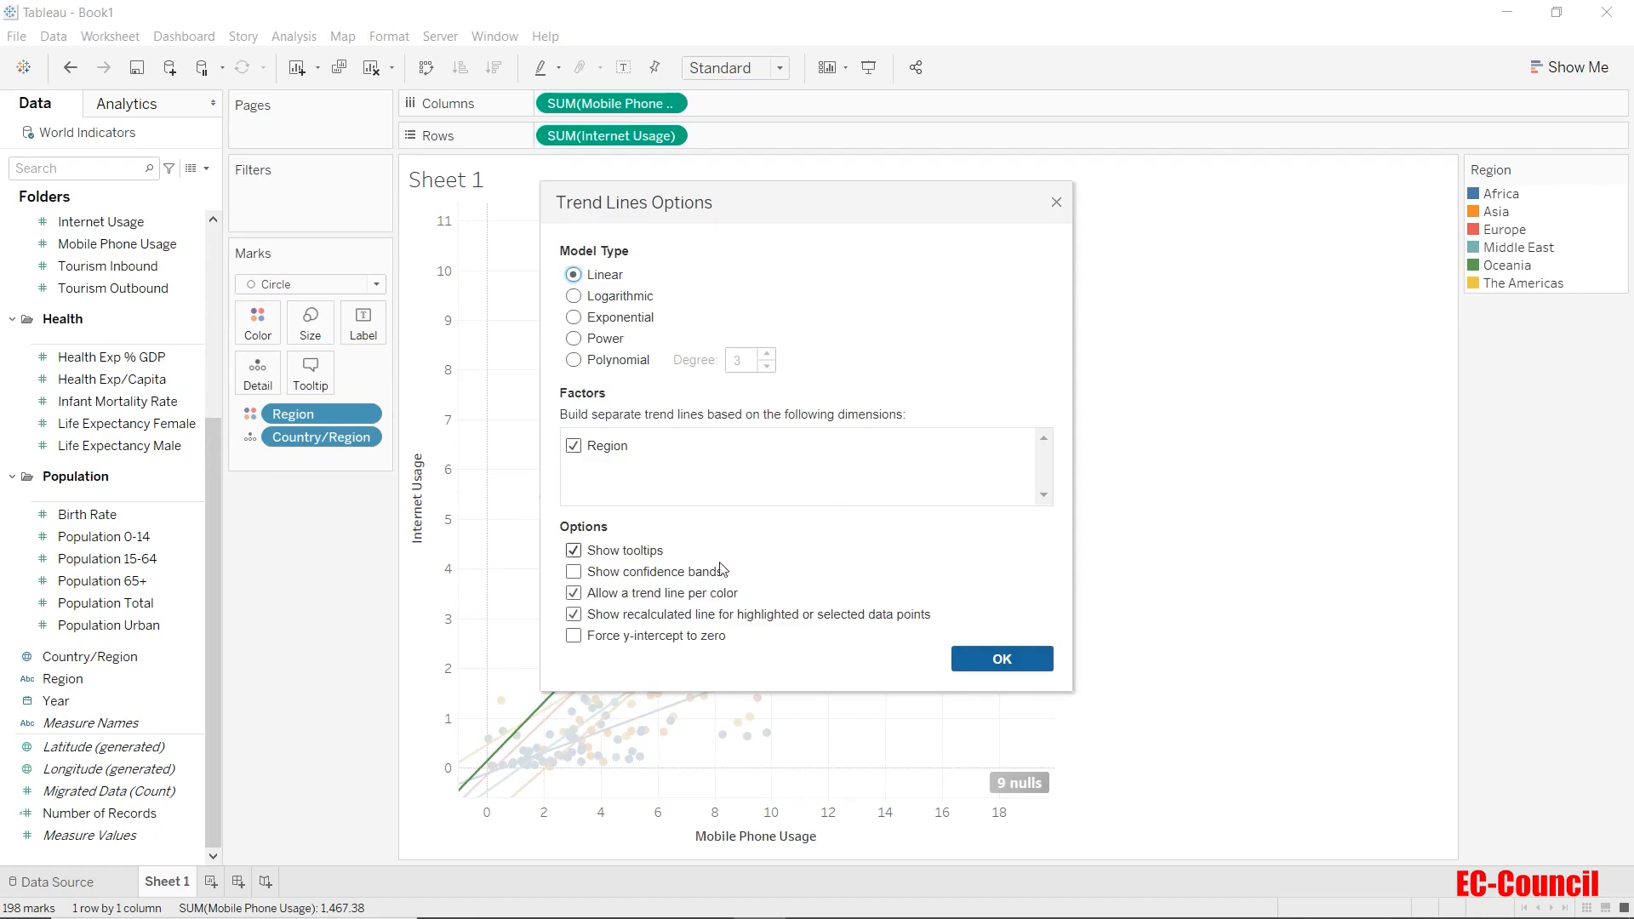
left_click(572, 596)
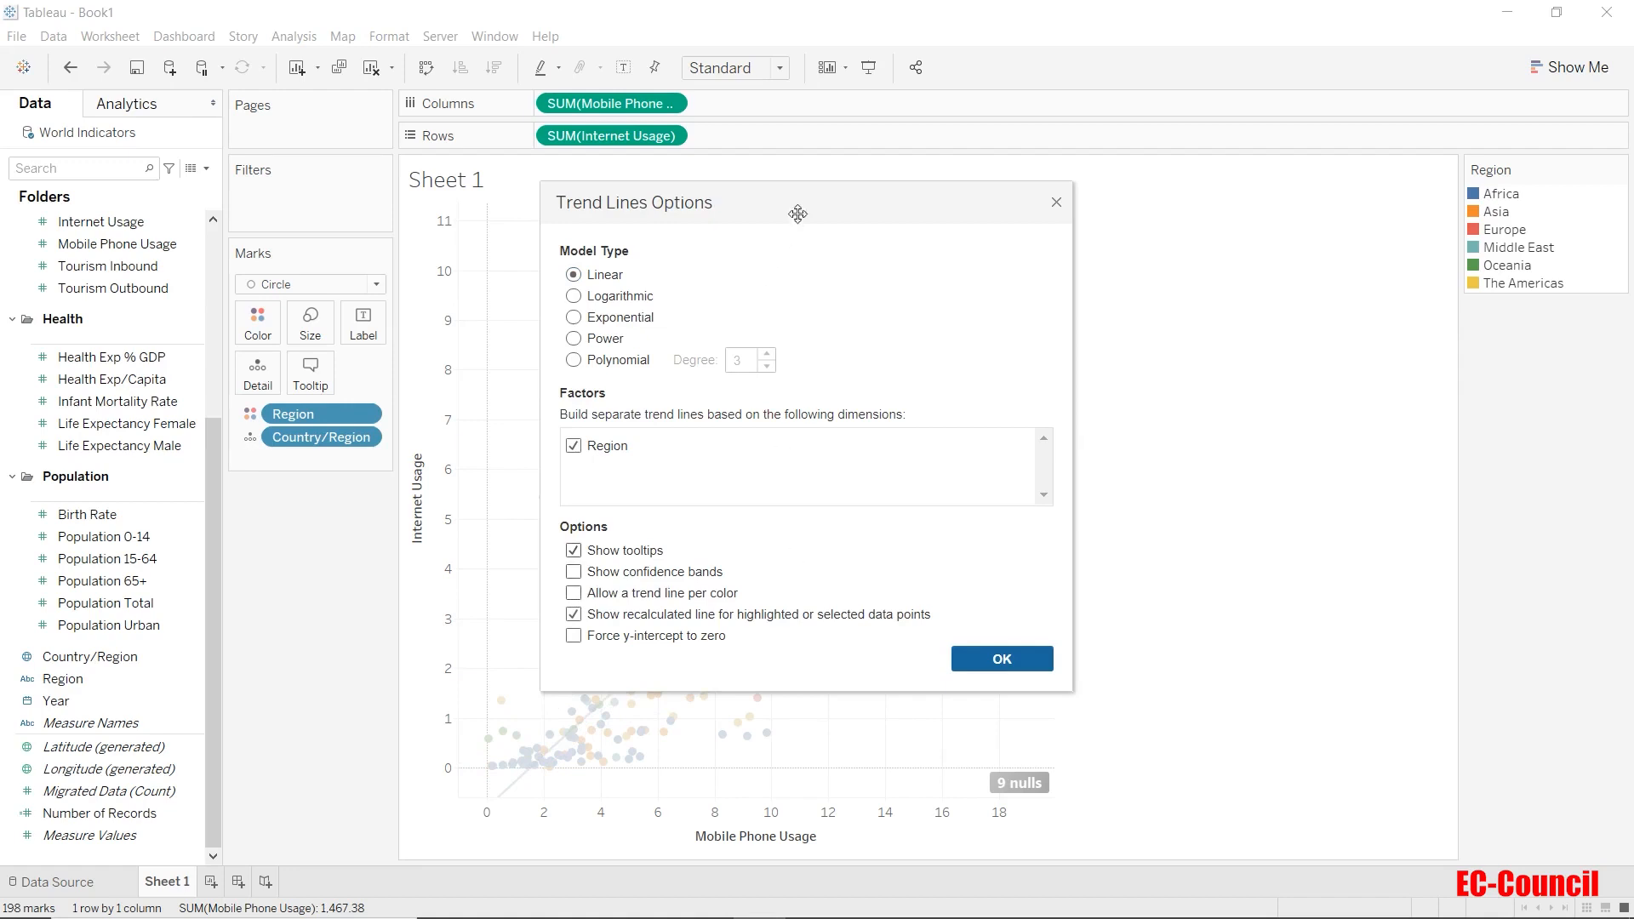
left_click_drag(801, 204, 303, 192)
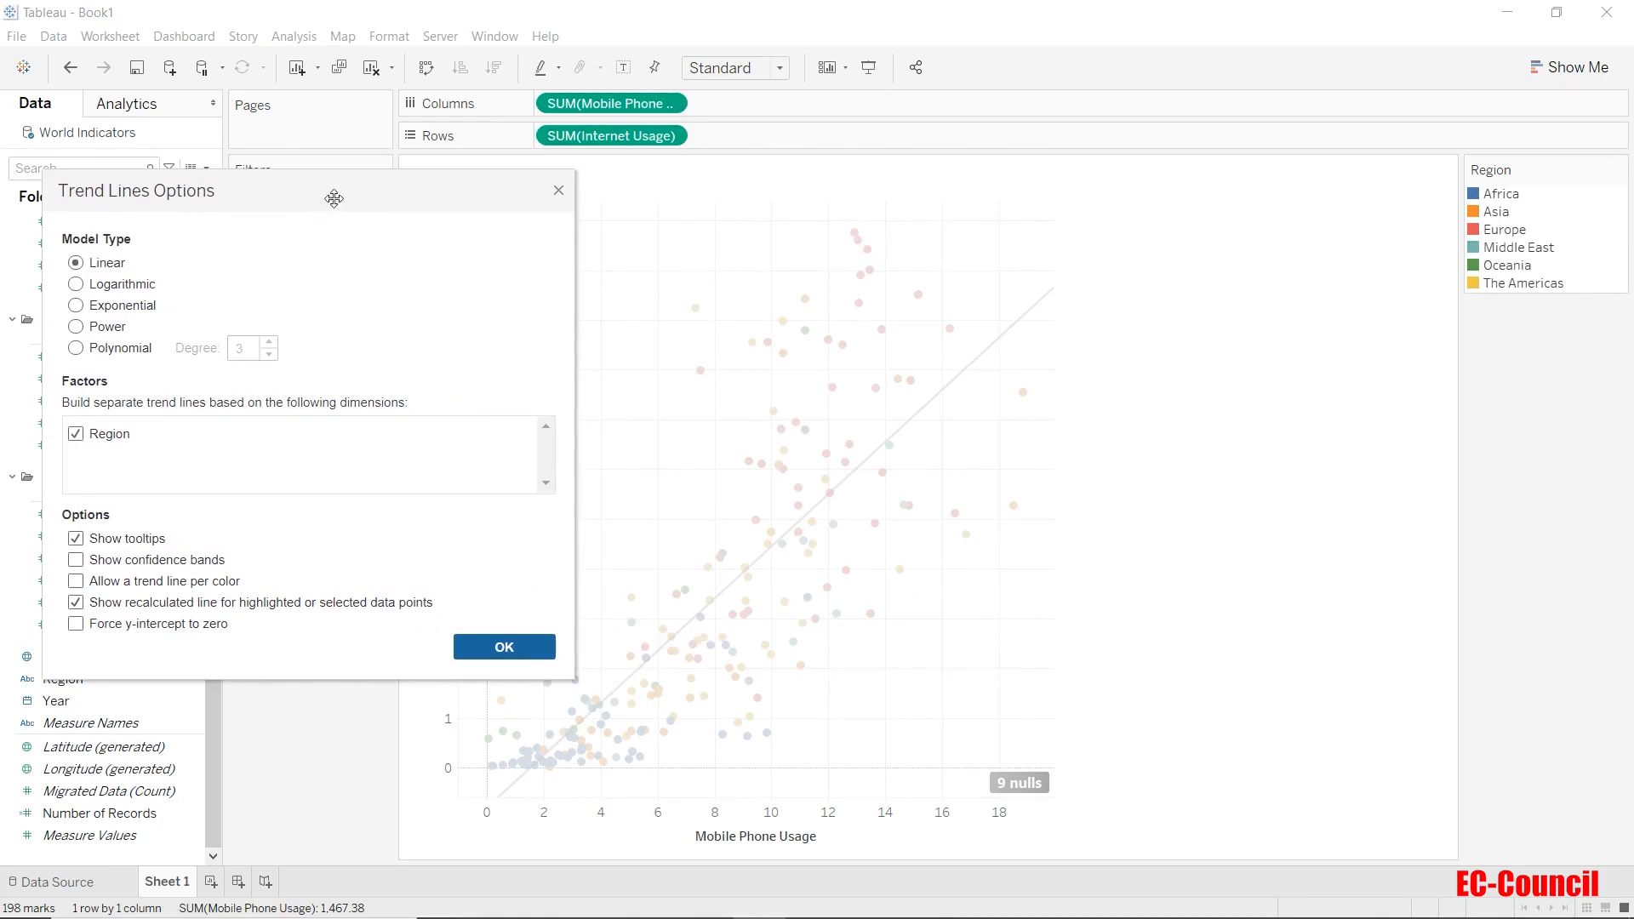
left_click_drag(332, 196, 732, 219)
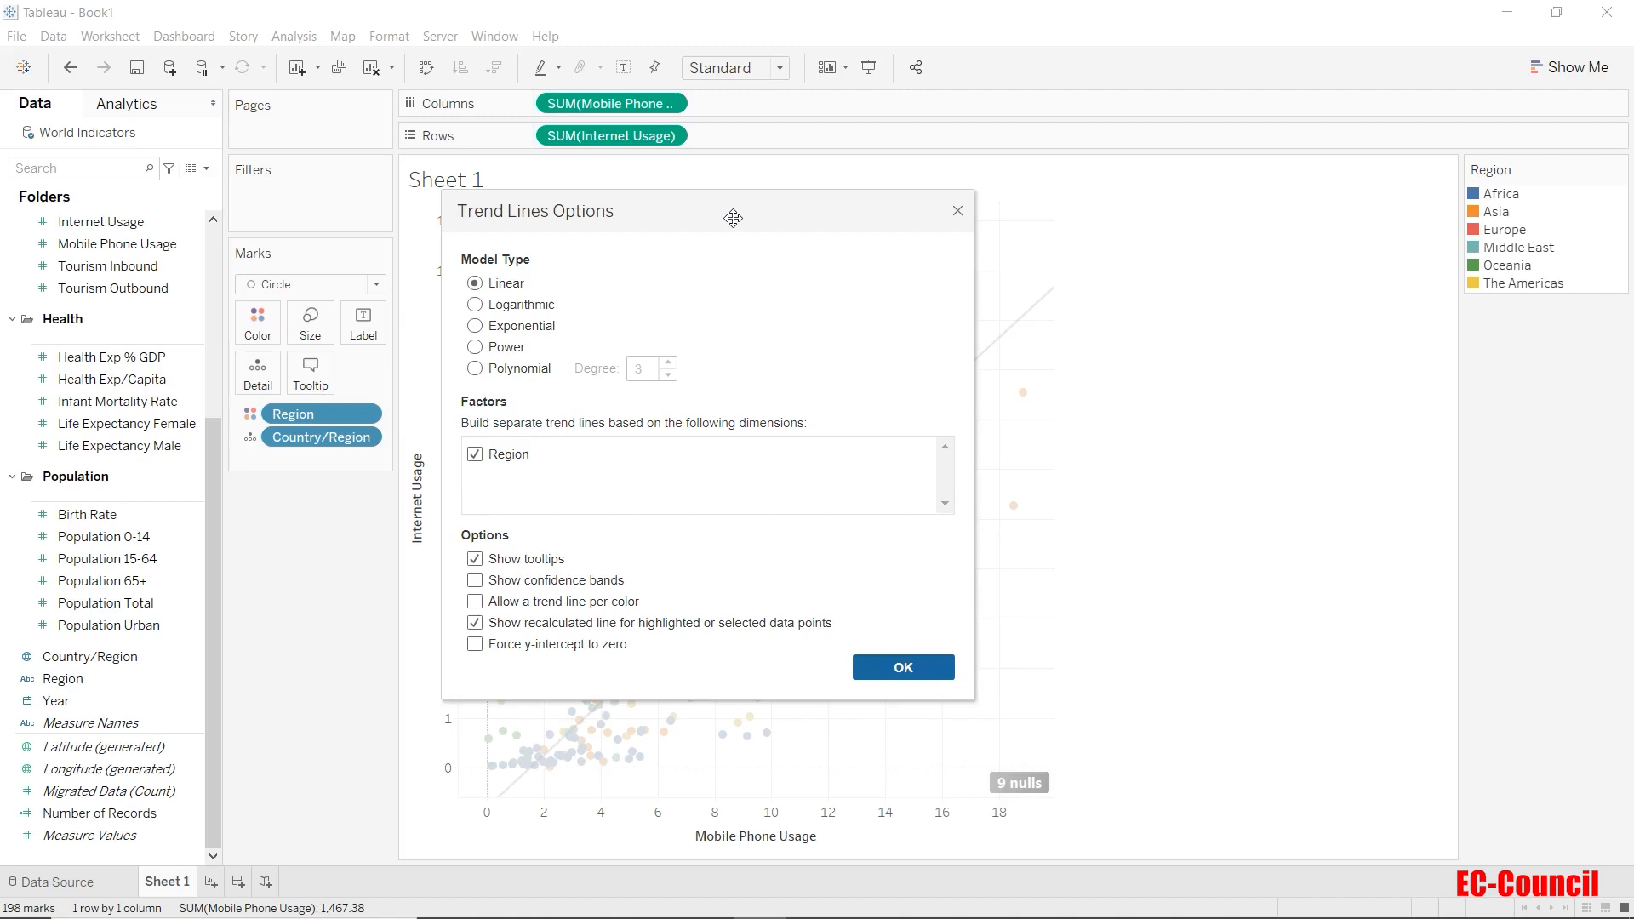
left_click_drag(733, 219, 326, 209)
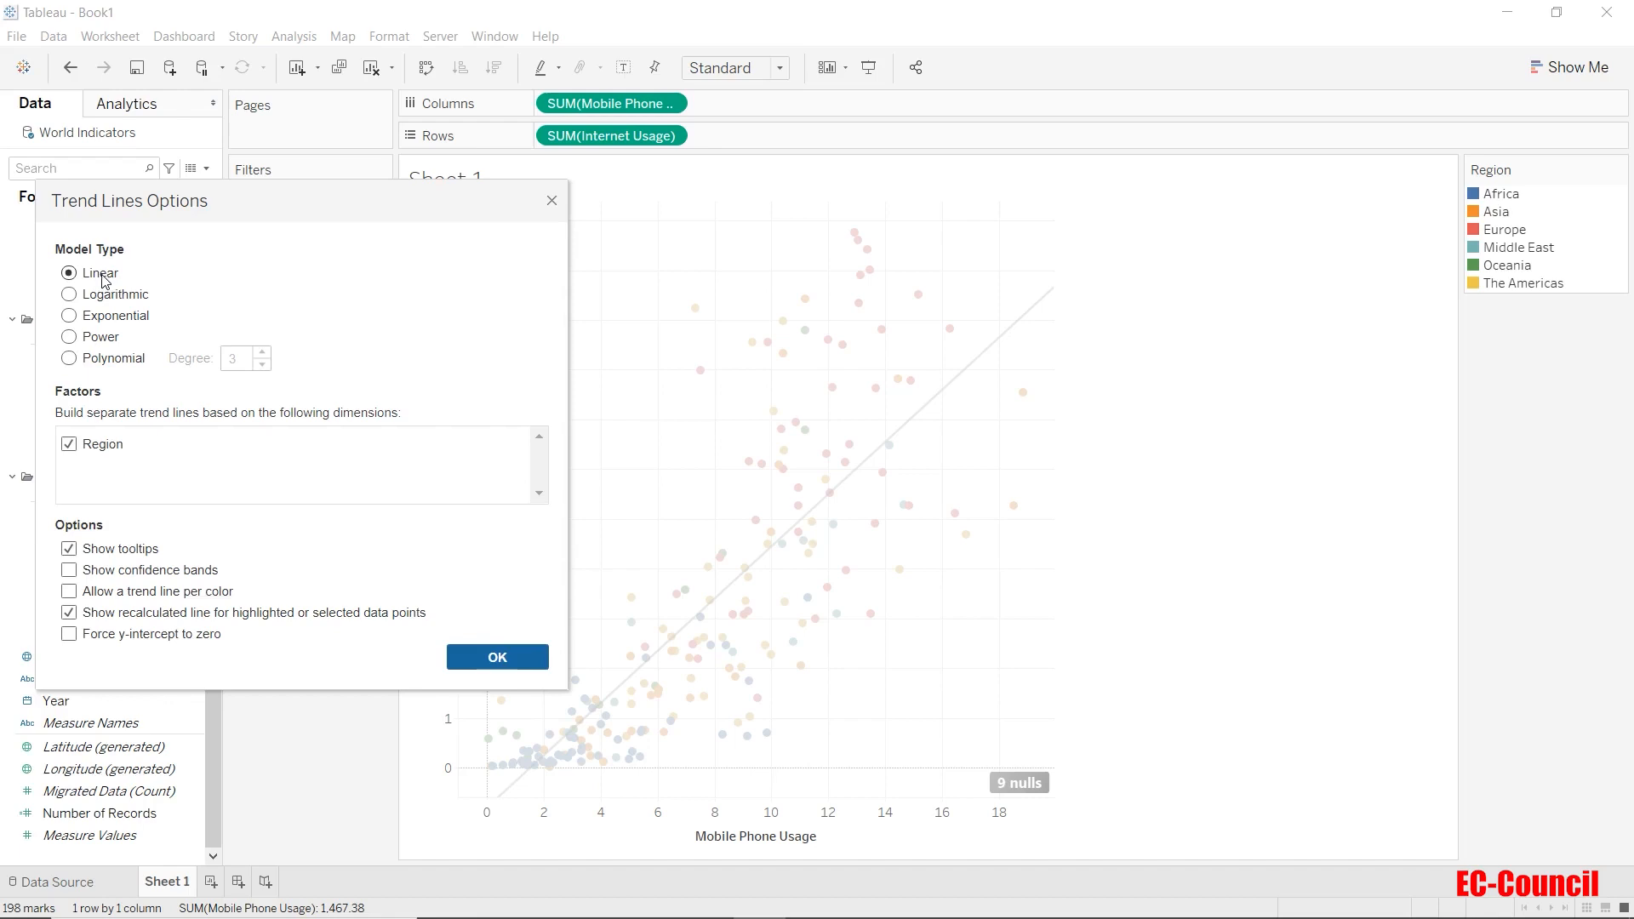
Step: Try a polynomial trend model with degrees from 2 up to 6, and return the model type to Linear
left_click(113, 358)
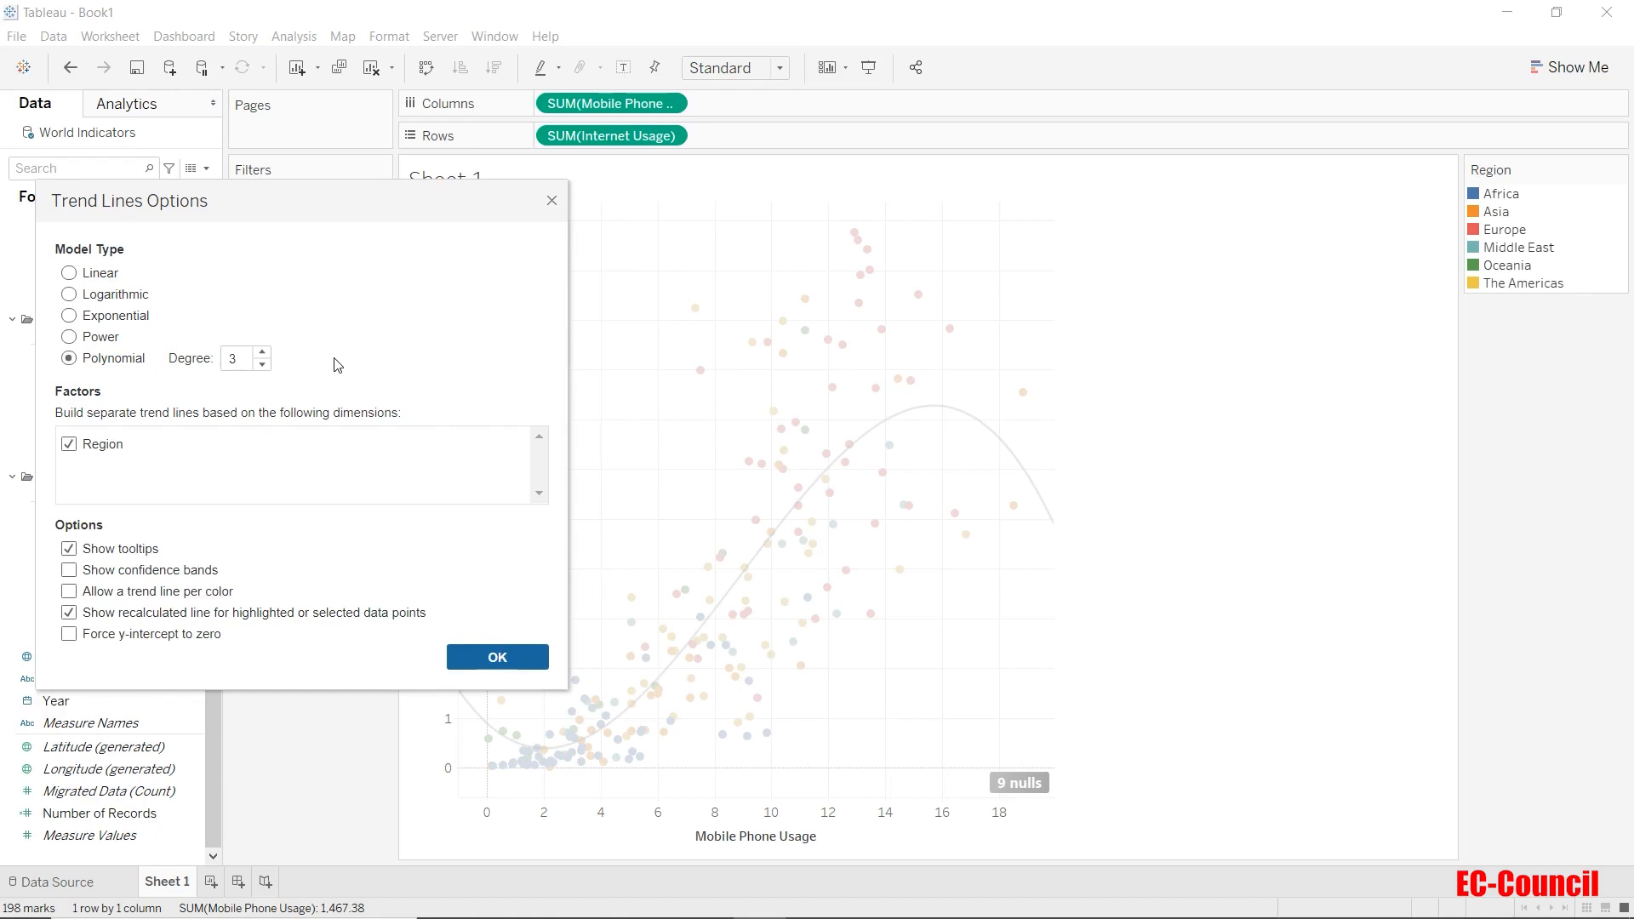
left_click(264, 365)
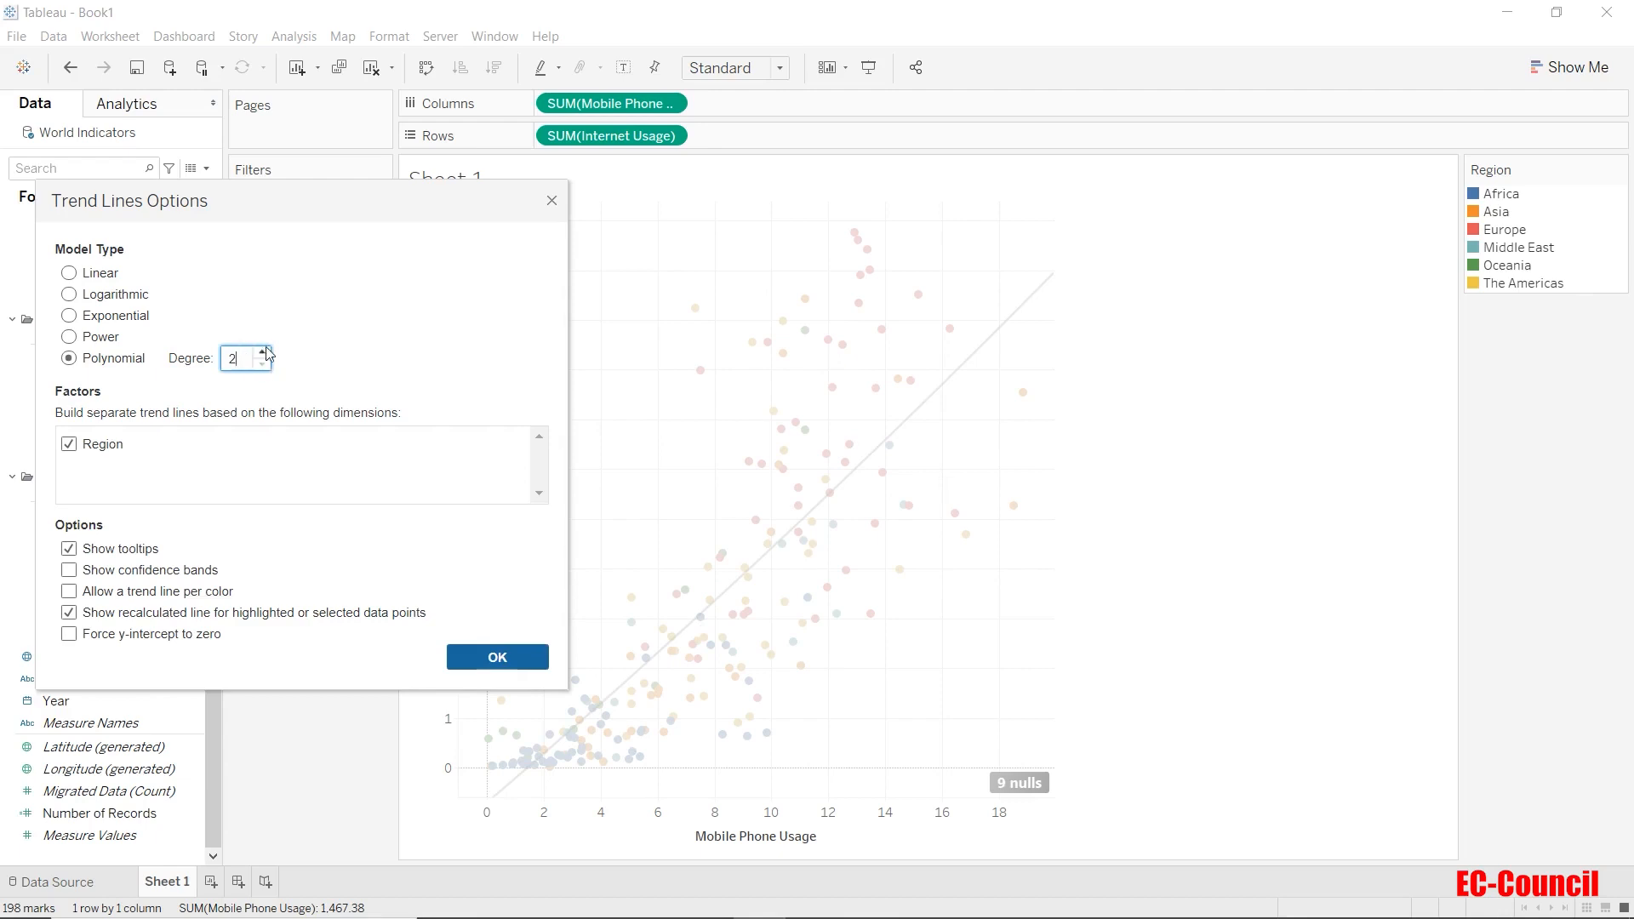
left_click(265, 352)
type("5")
type("6")
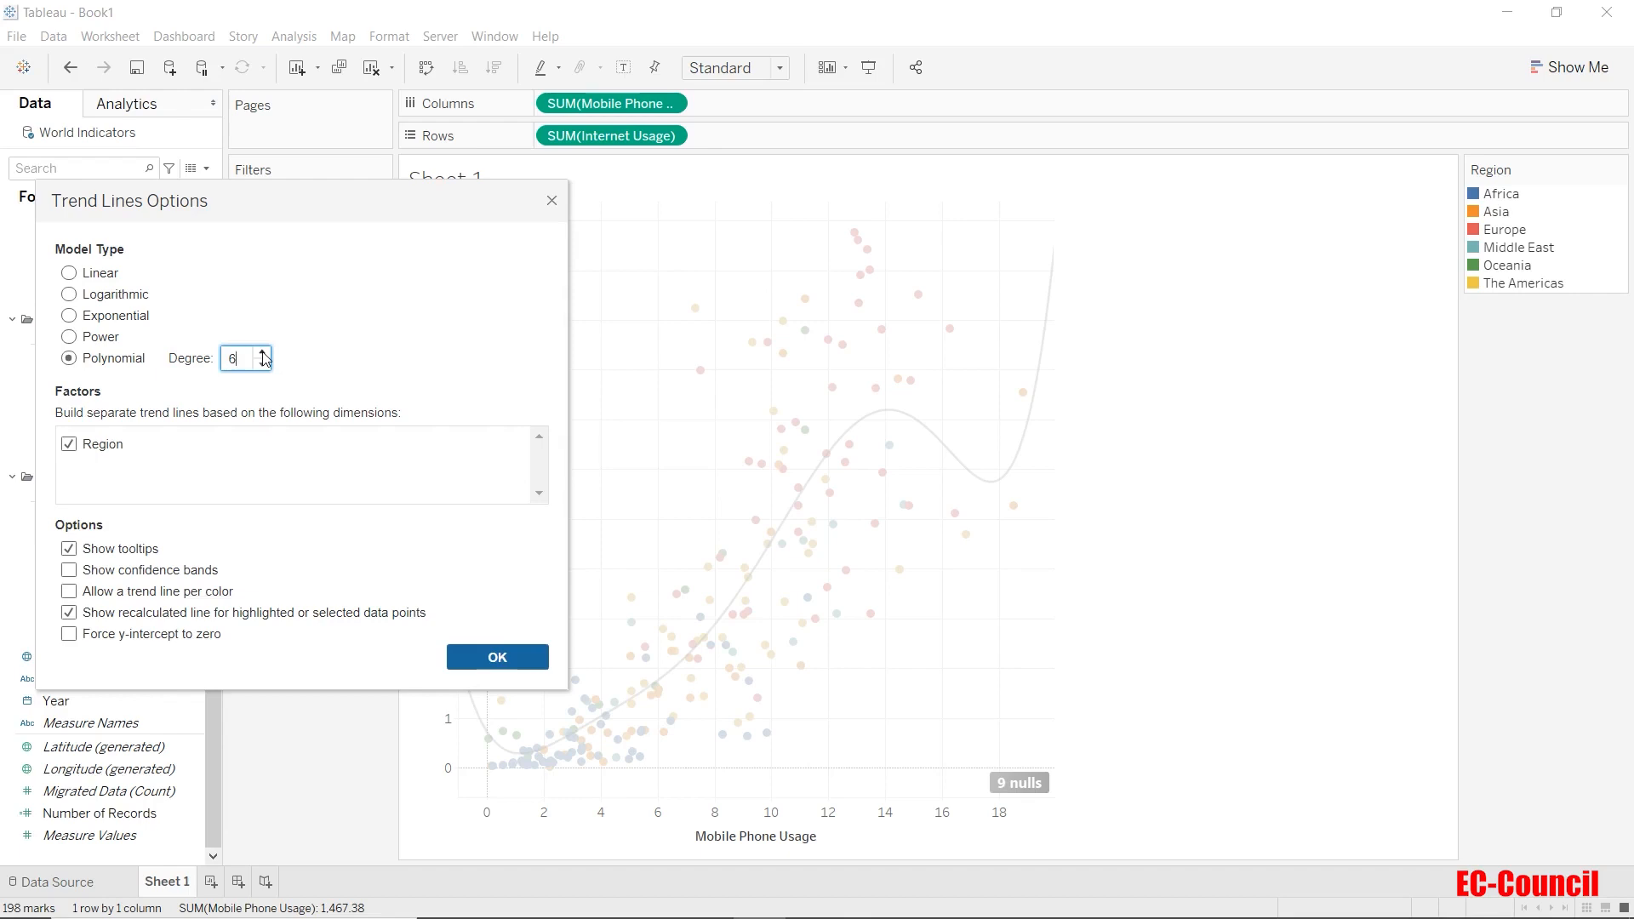
left_click(74, 276)
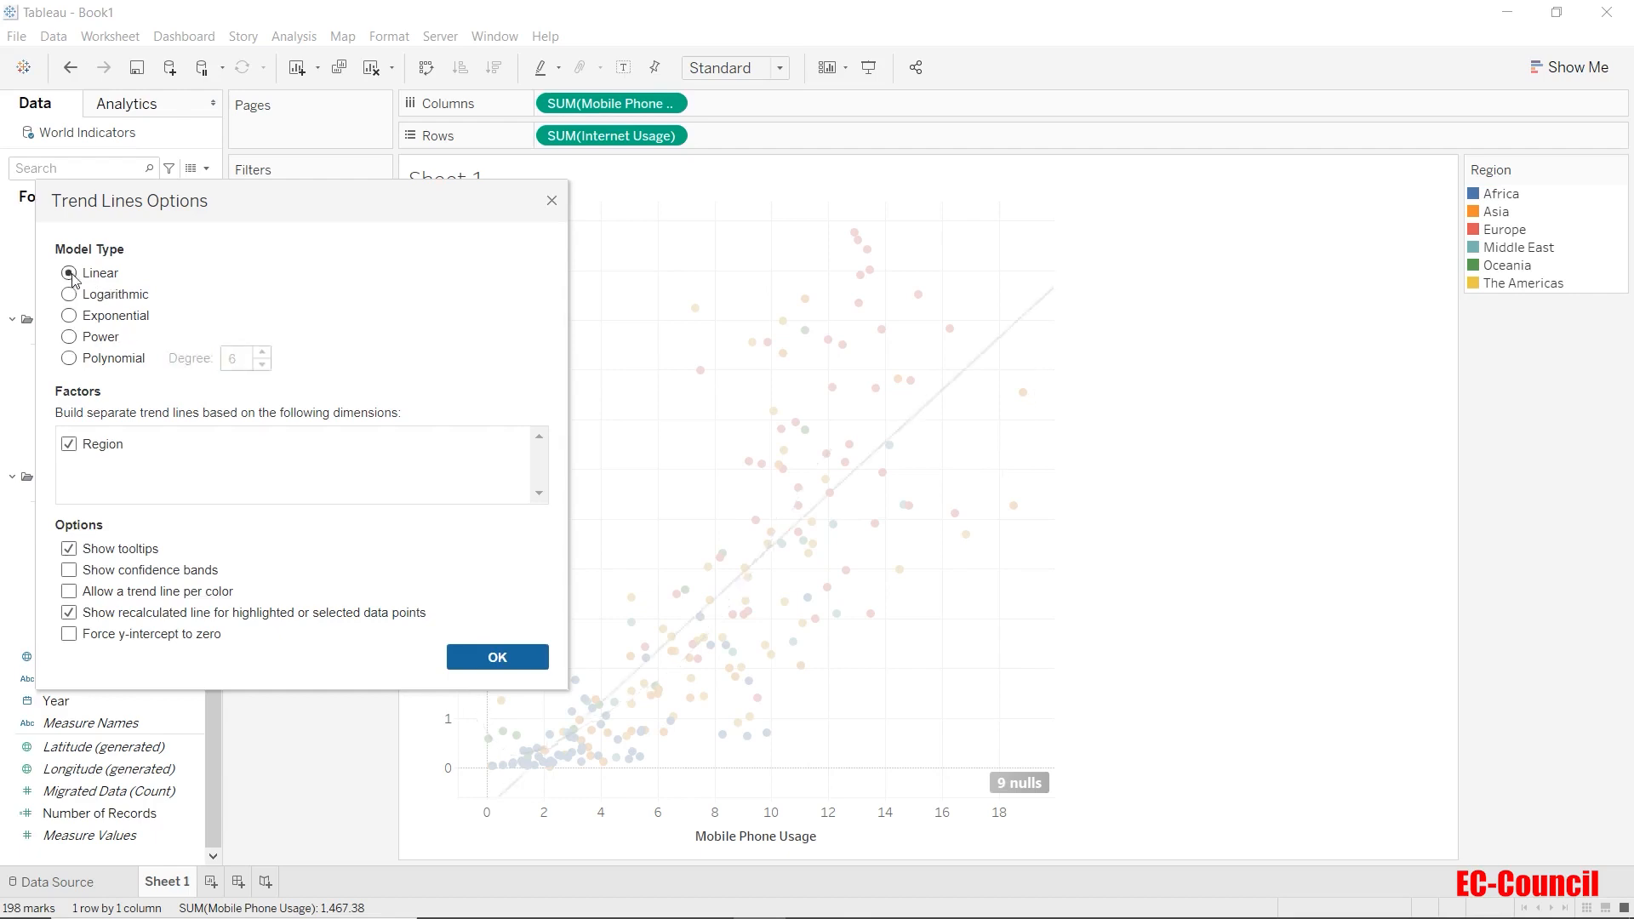
Step: Turn the trend line's confidence bands on and off again, and apply the trend line options
left_click(69, 571)
left_click(75, 571)
left_click(494, 658)
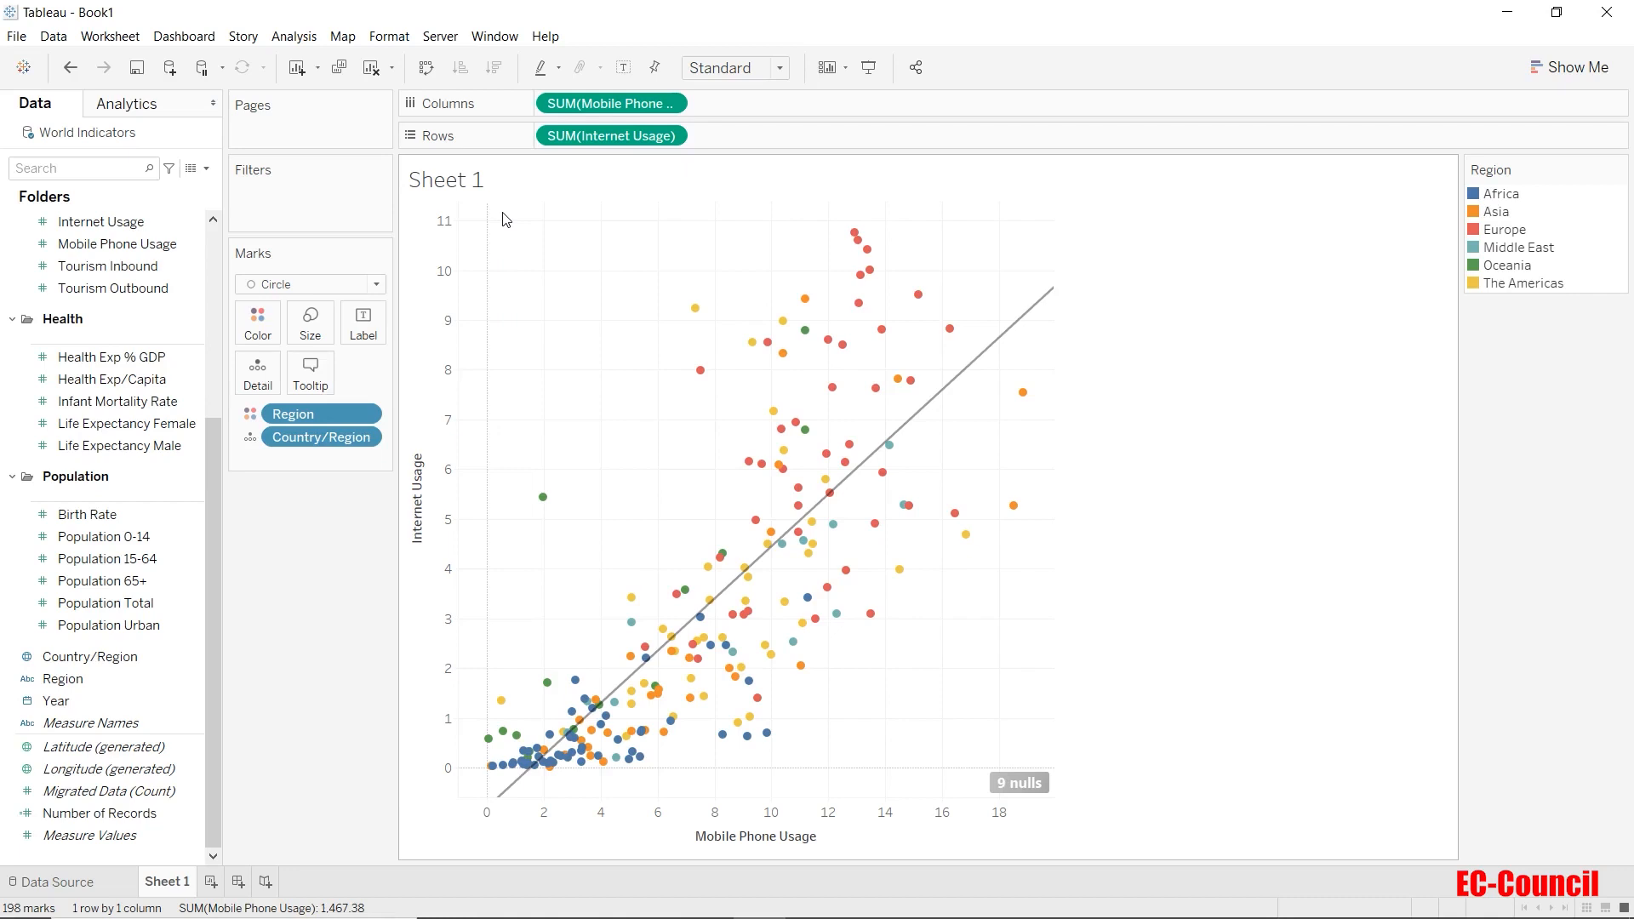
Step: Select all marks above about 3.3 Internet Usage to view the trend line for that subset, and clear the selection
left_click_drag(503, 215, 1072, 608)
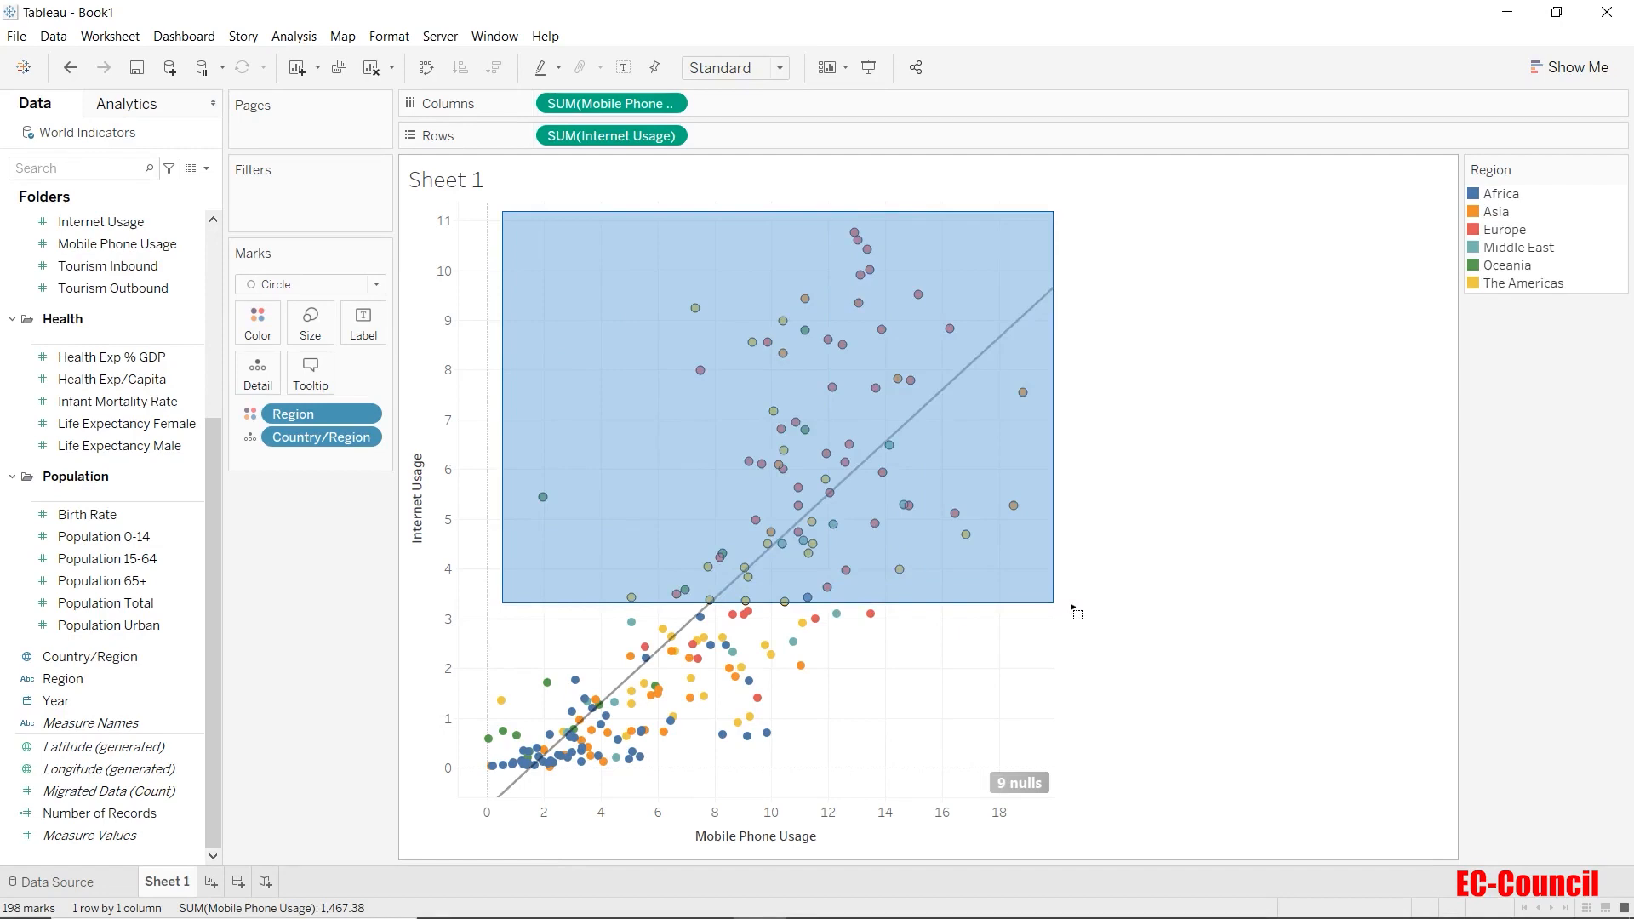
left_click_drag(1072, 607, 1072, 609)
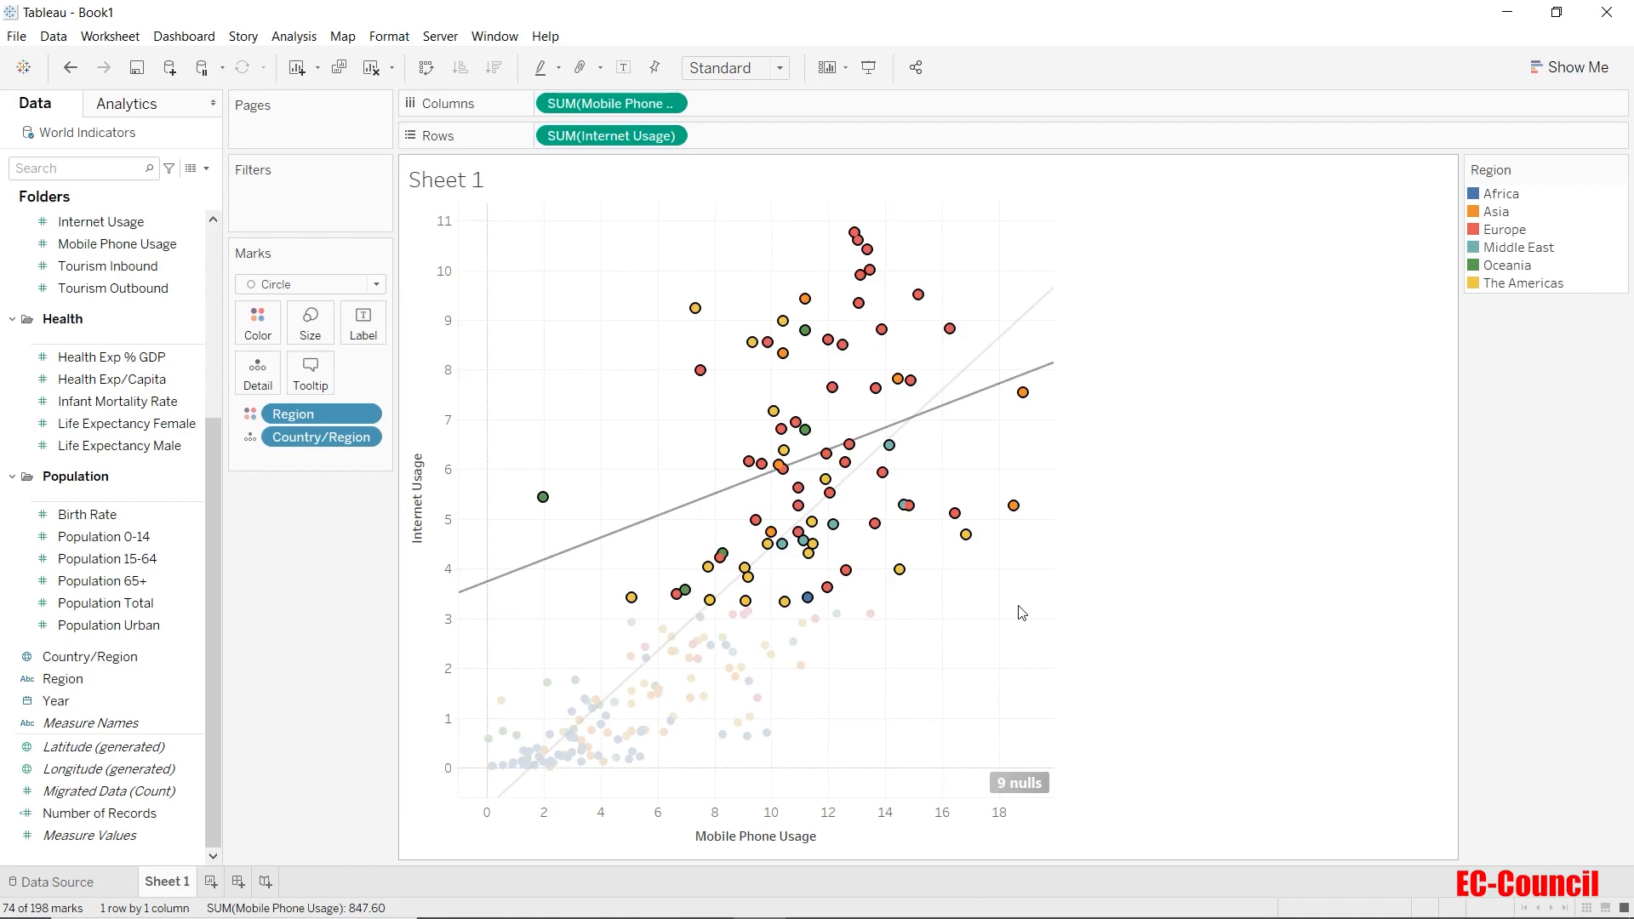
left_click(980, 627)
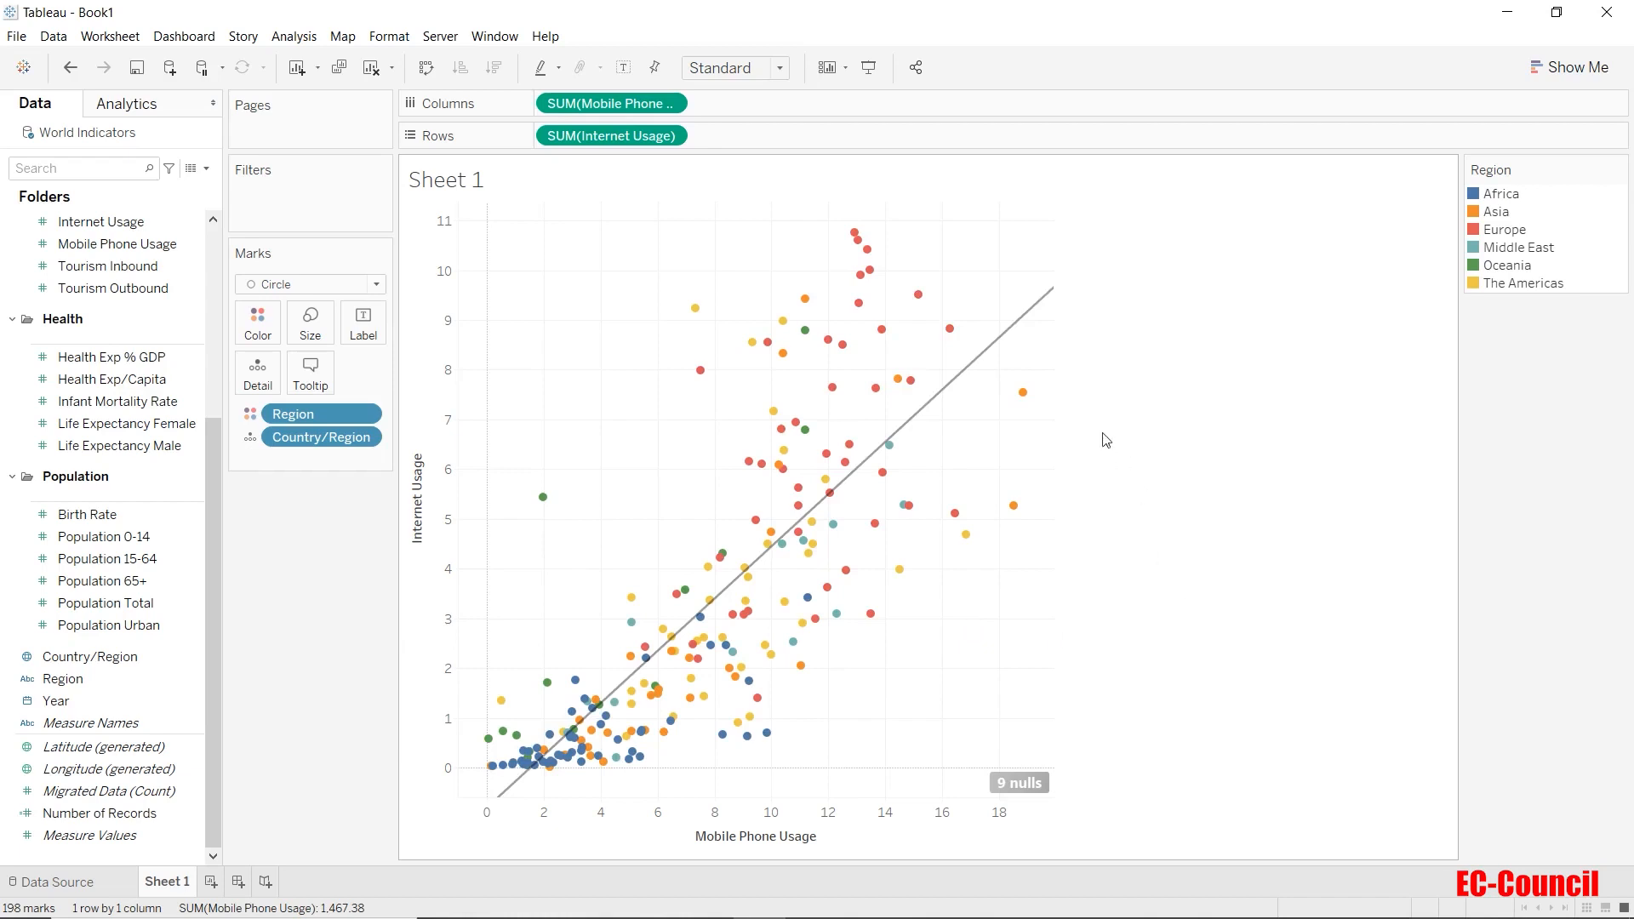
Step: Open the trend model description, enlarge its window to read the full statistics and coefficients, and close it
right_click(992, 344)
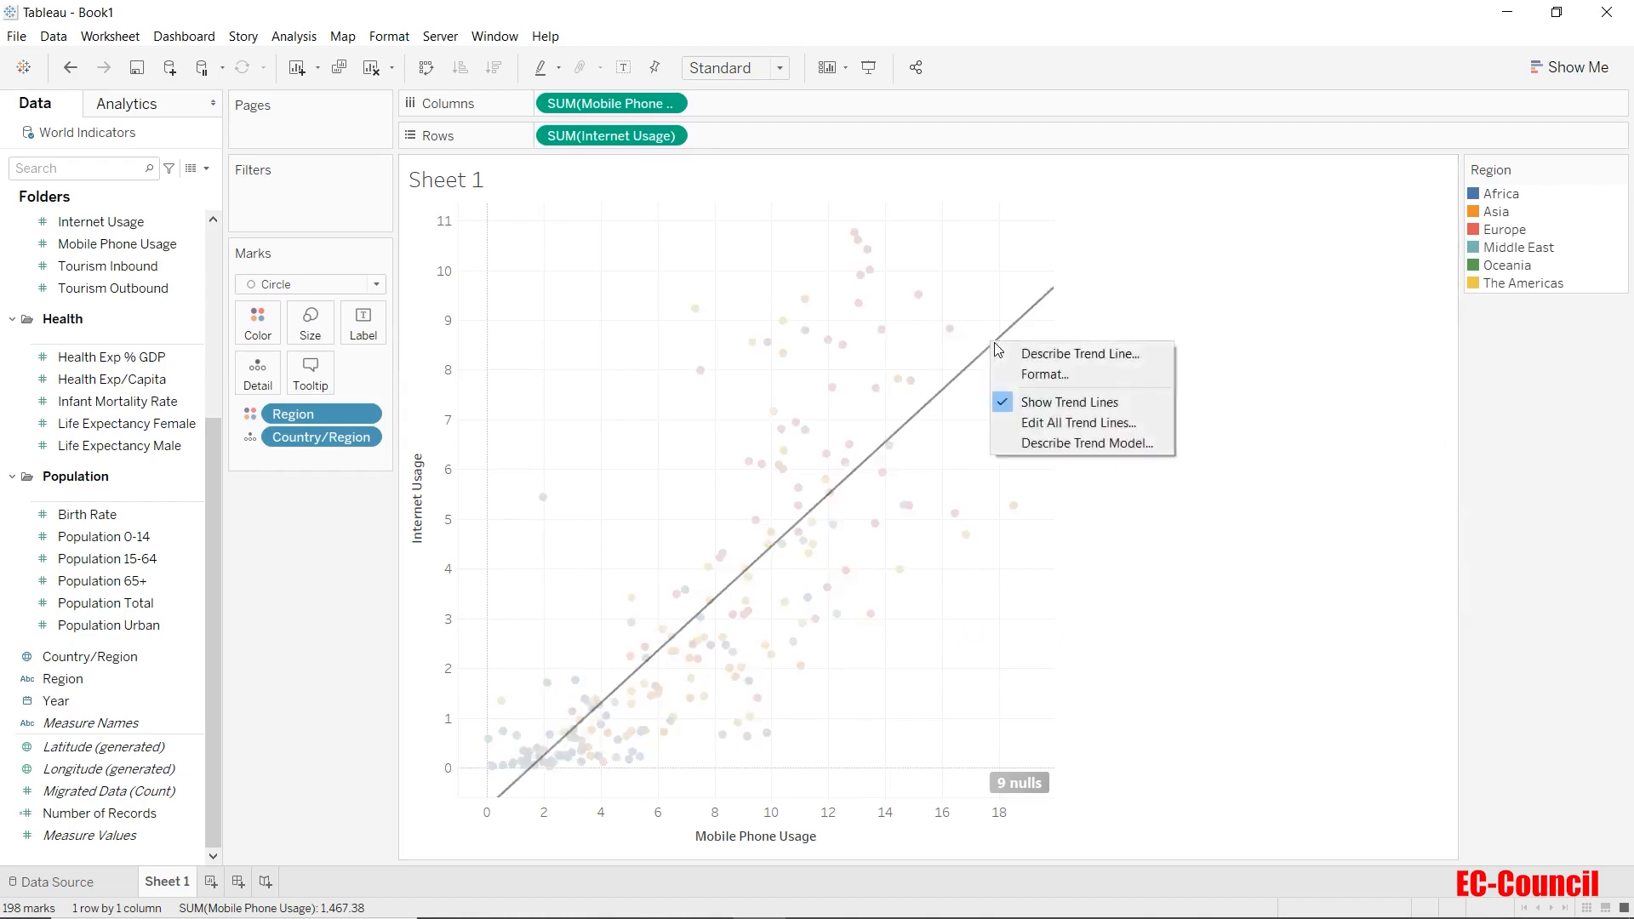
left_click(1035, 451)
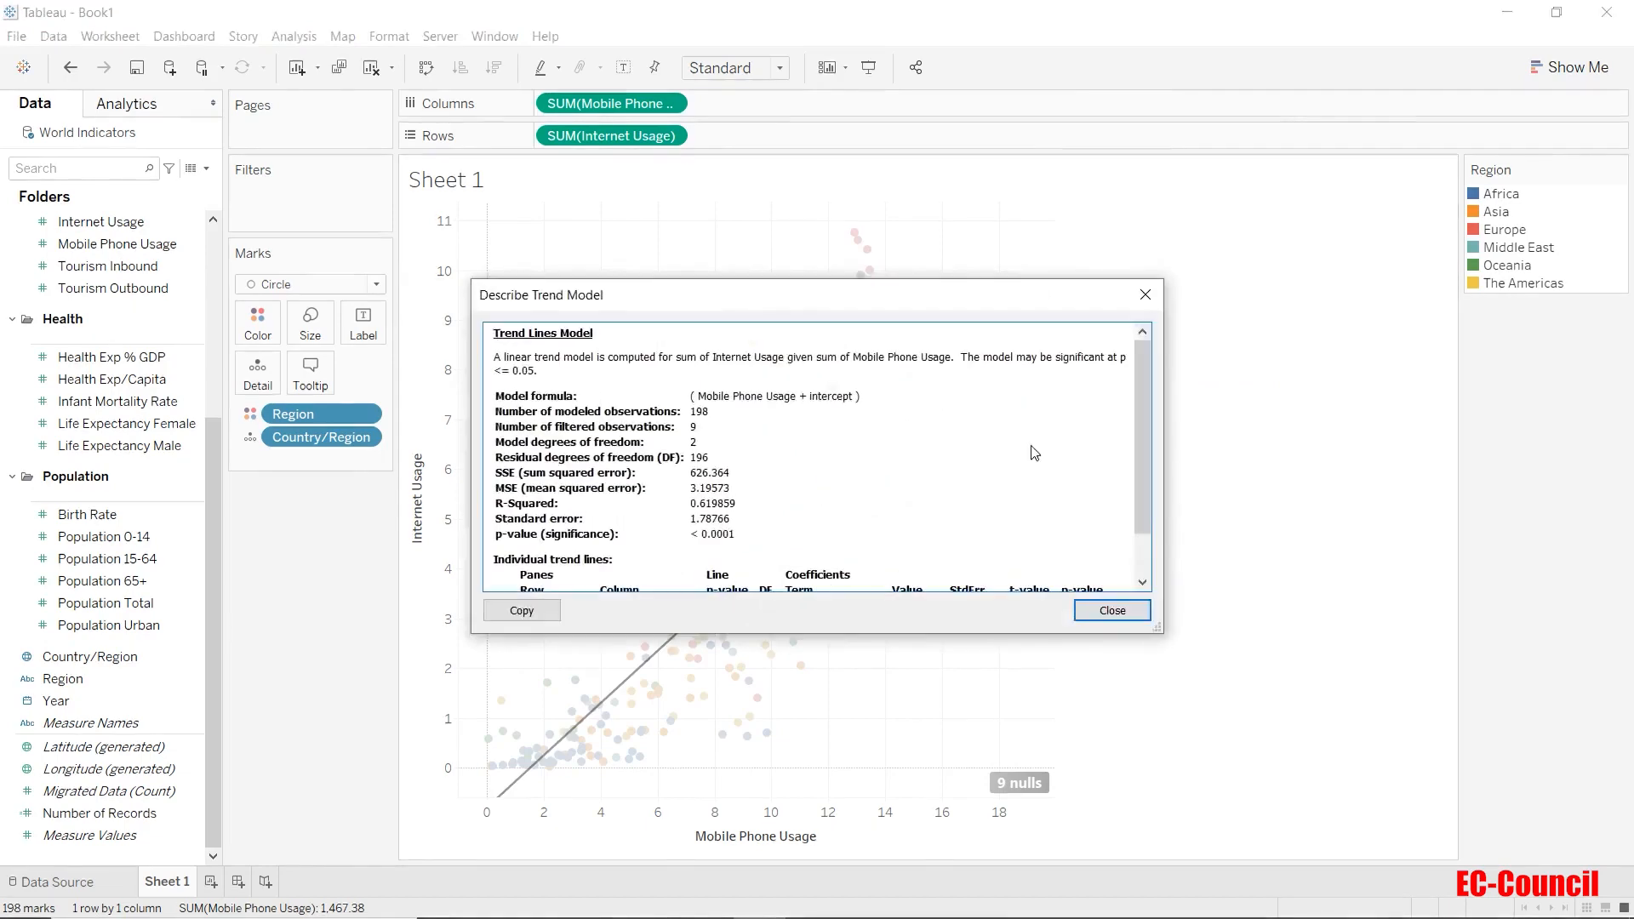
left_click_drag(1163, 639, 1348, 756)
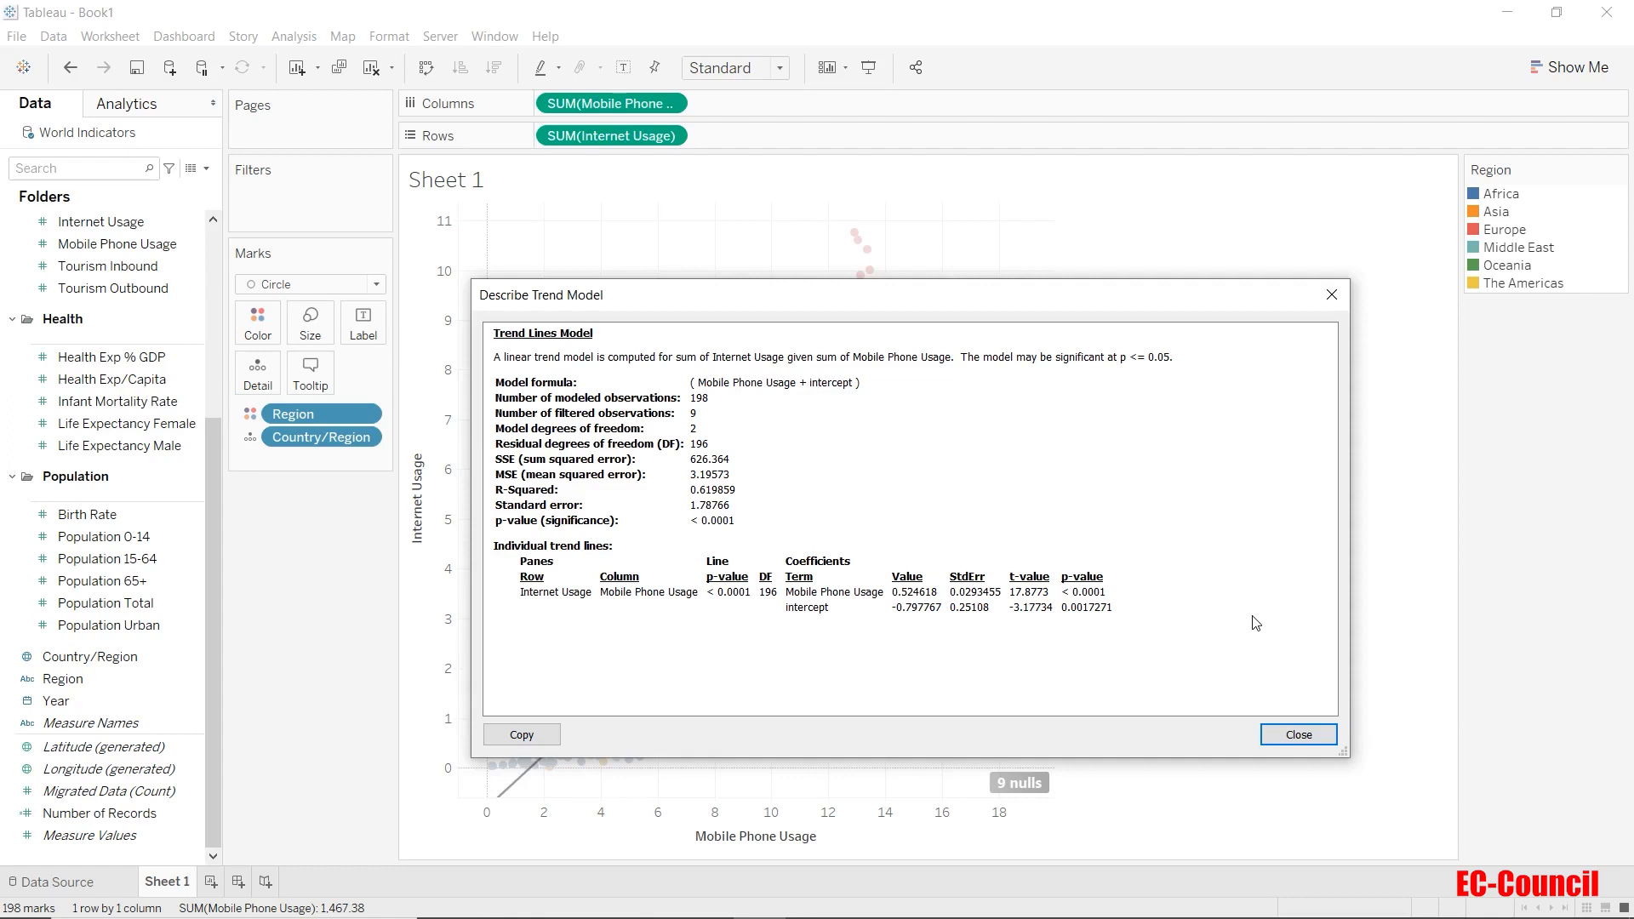
left_click(1314, 734)
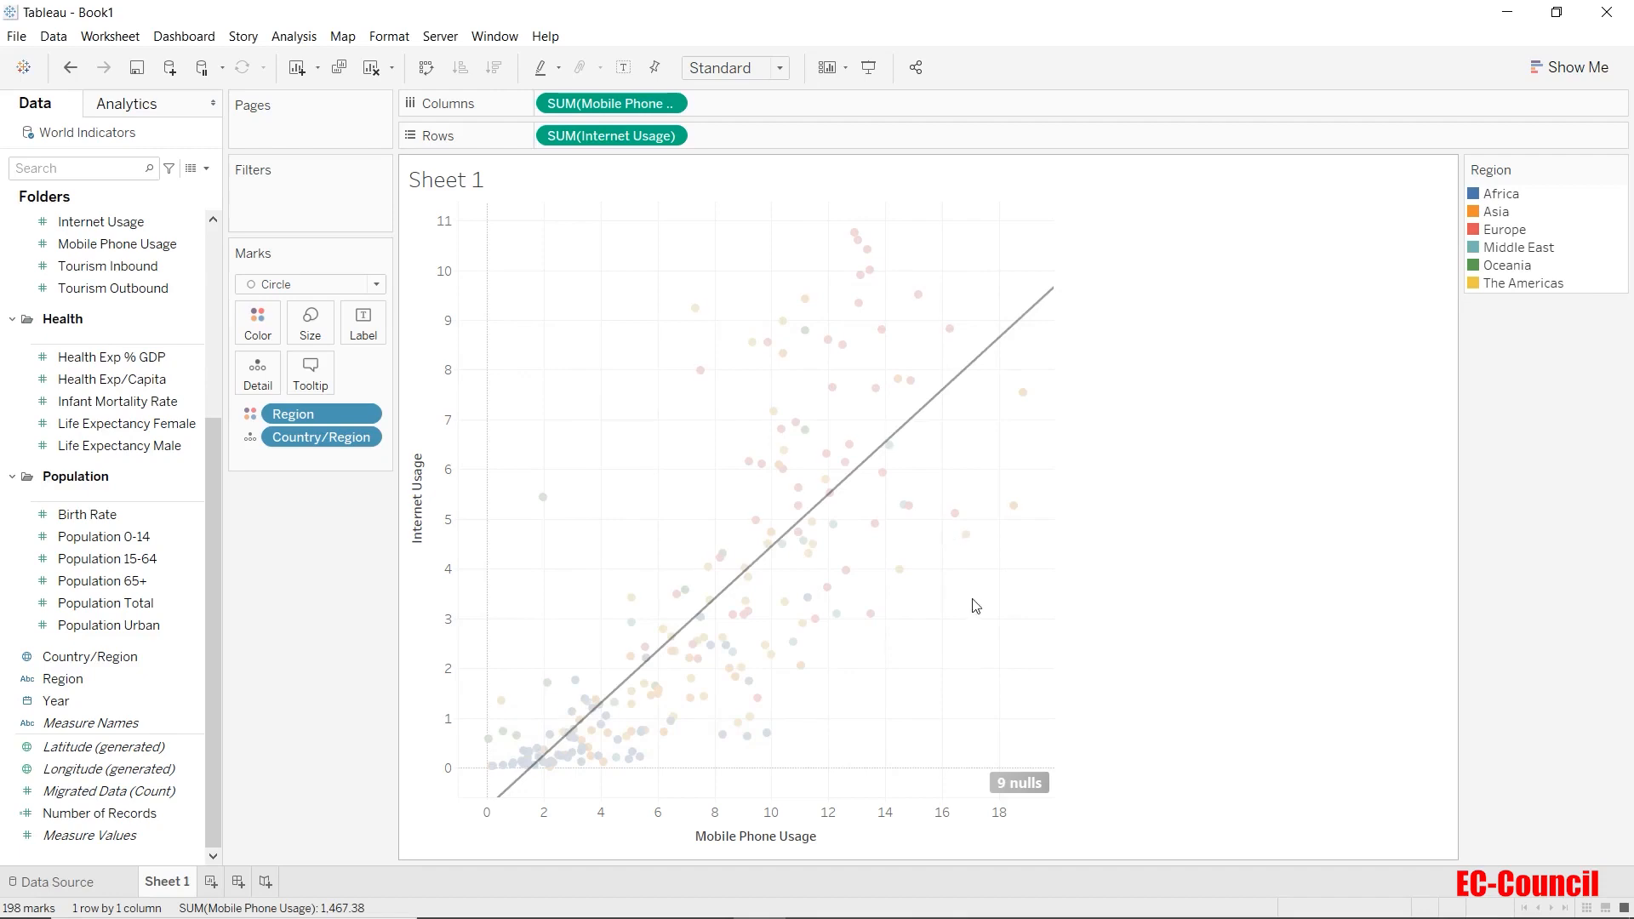
Step: Format the trend line, trying the dashed and dotted styles and increasing its width up to the thickest option
right_click(927, 415)
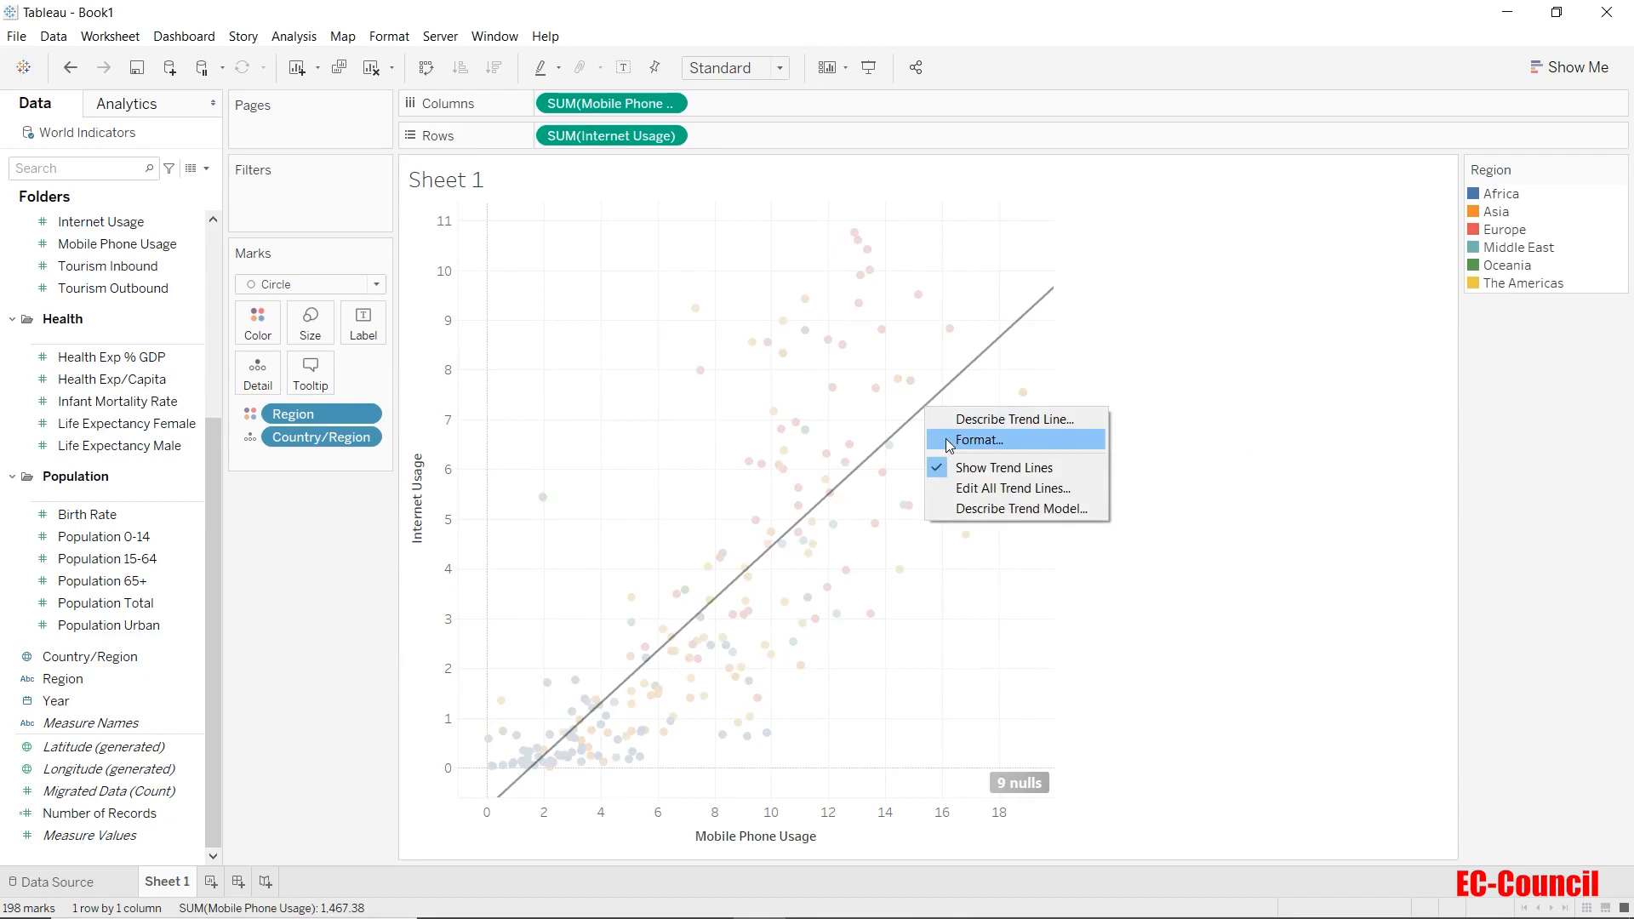
left_click(946, 438)
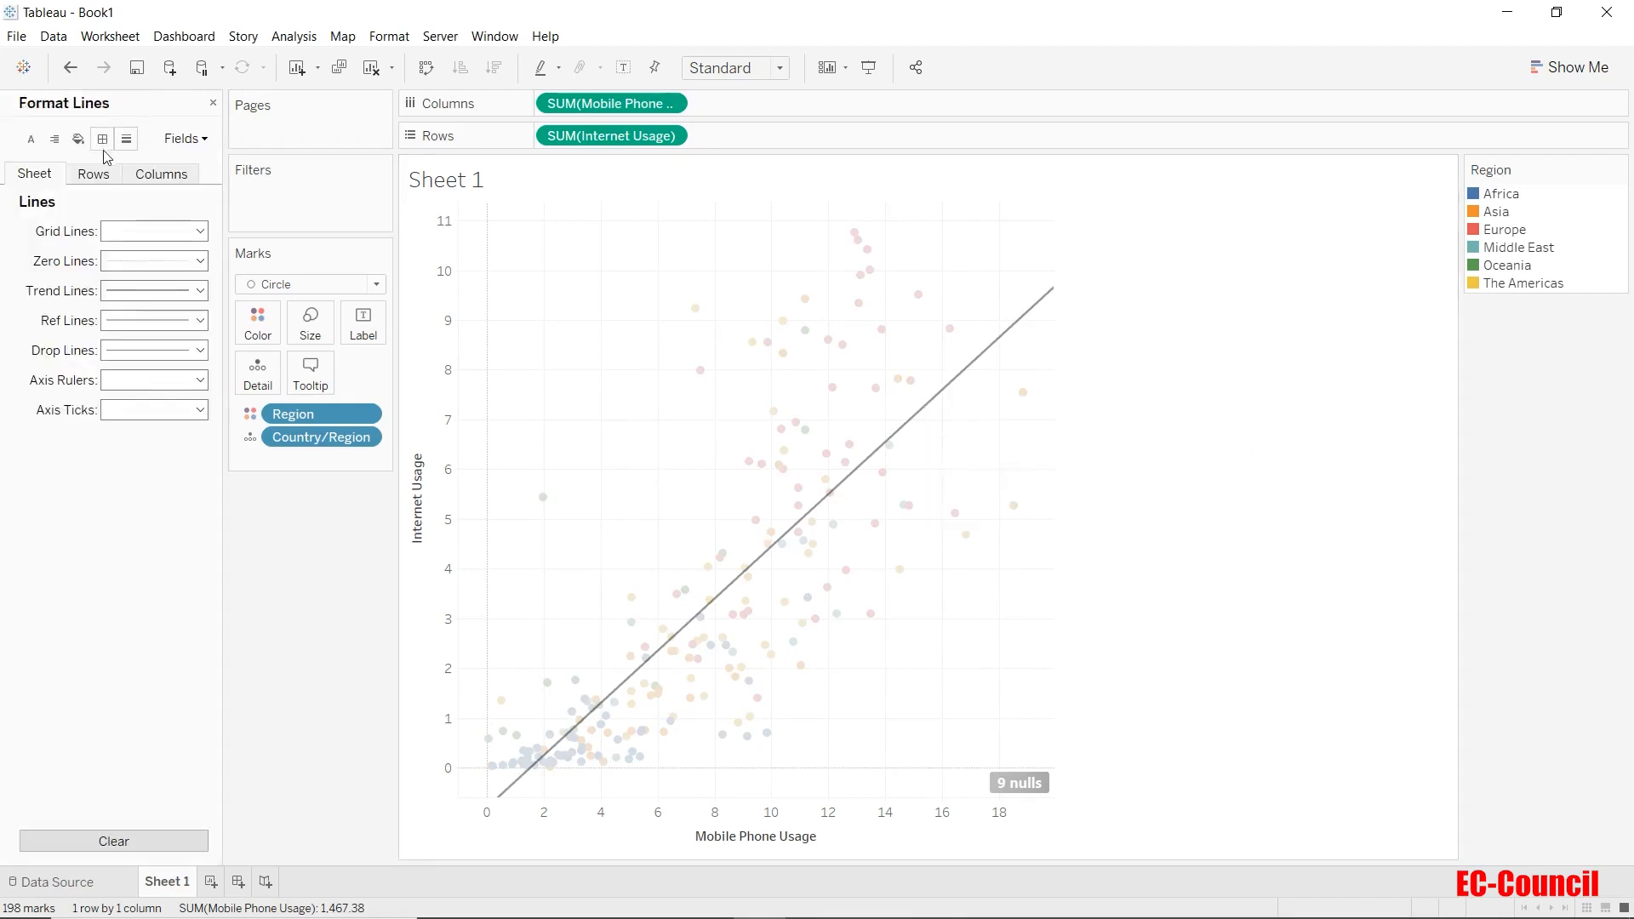
left_click(149, 291)
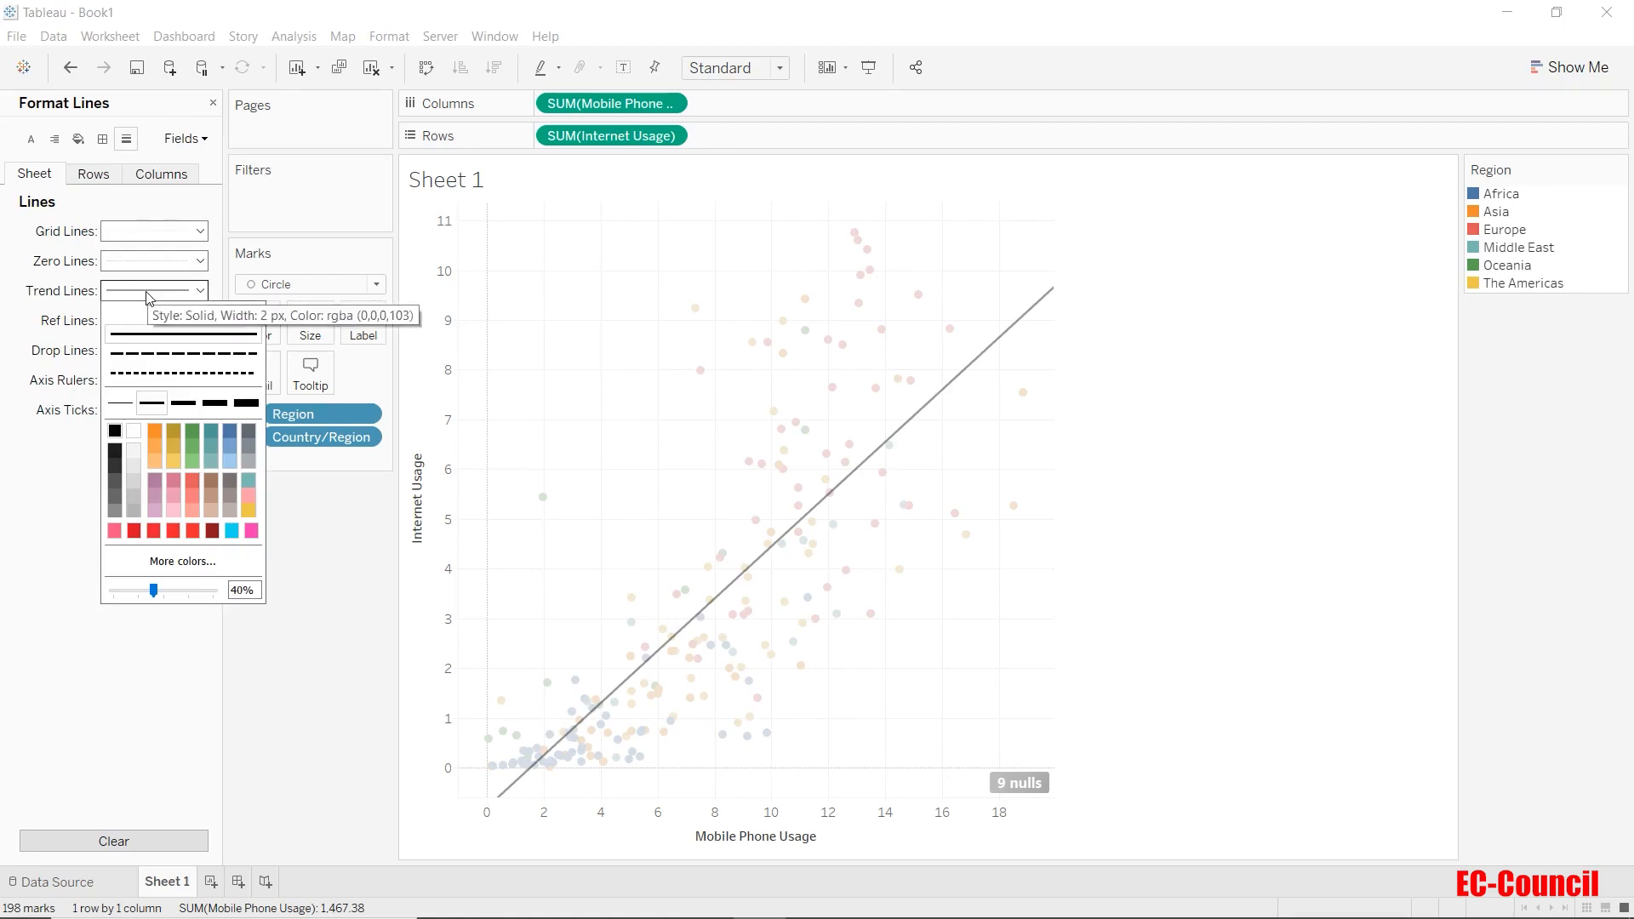
left_click(155, 357)
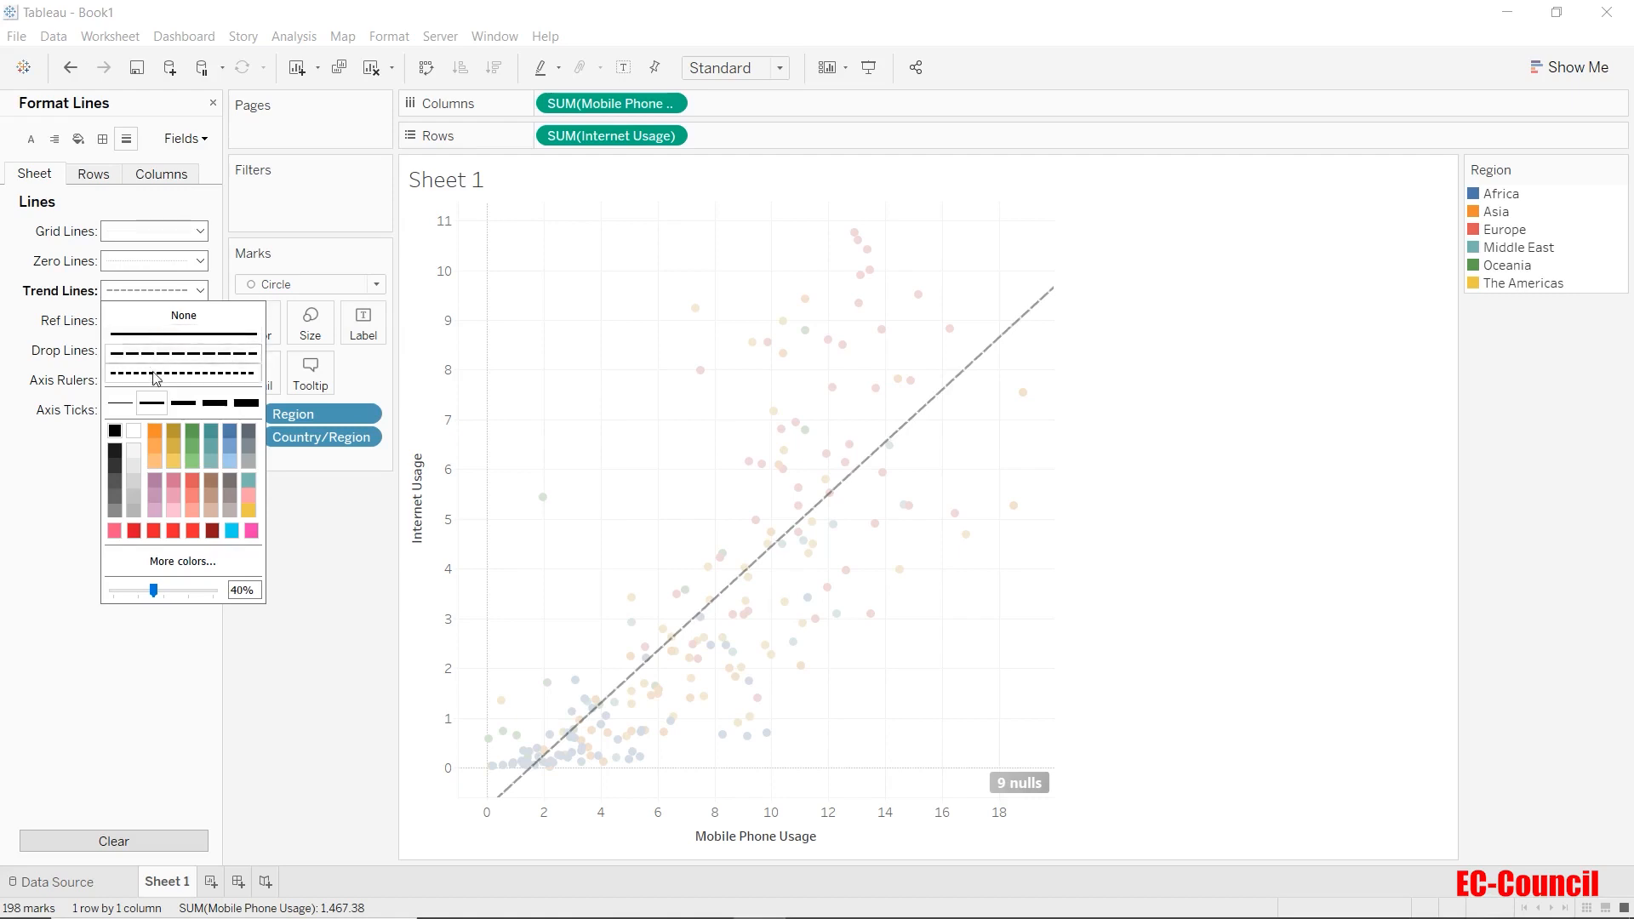
left_click(155, 375)
left_click(183, 403)
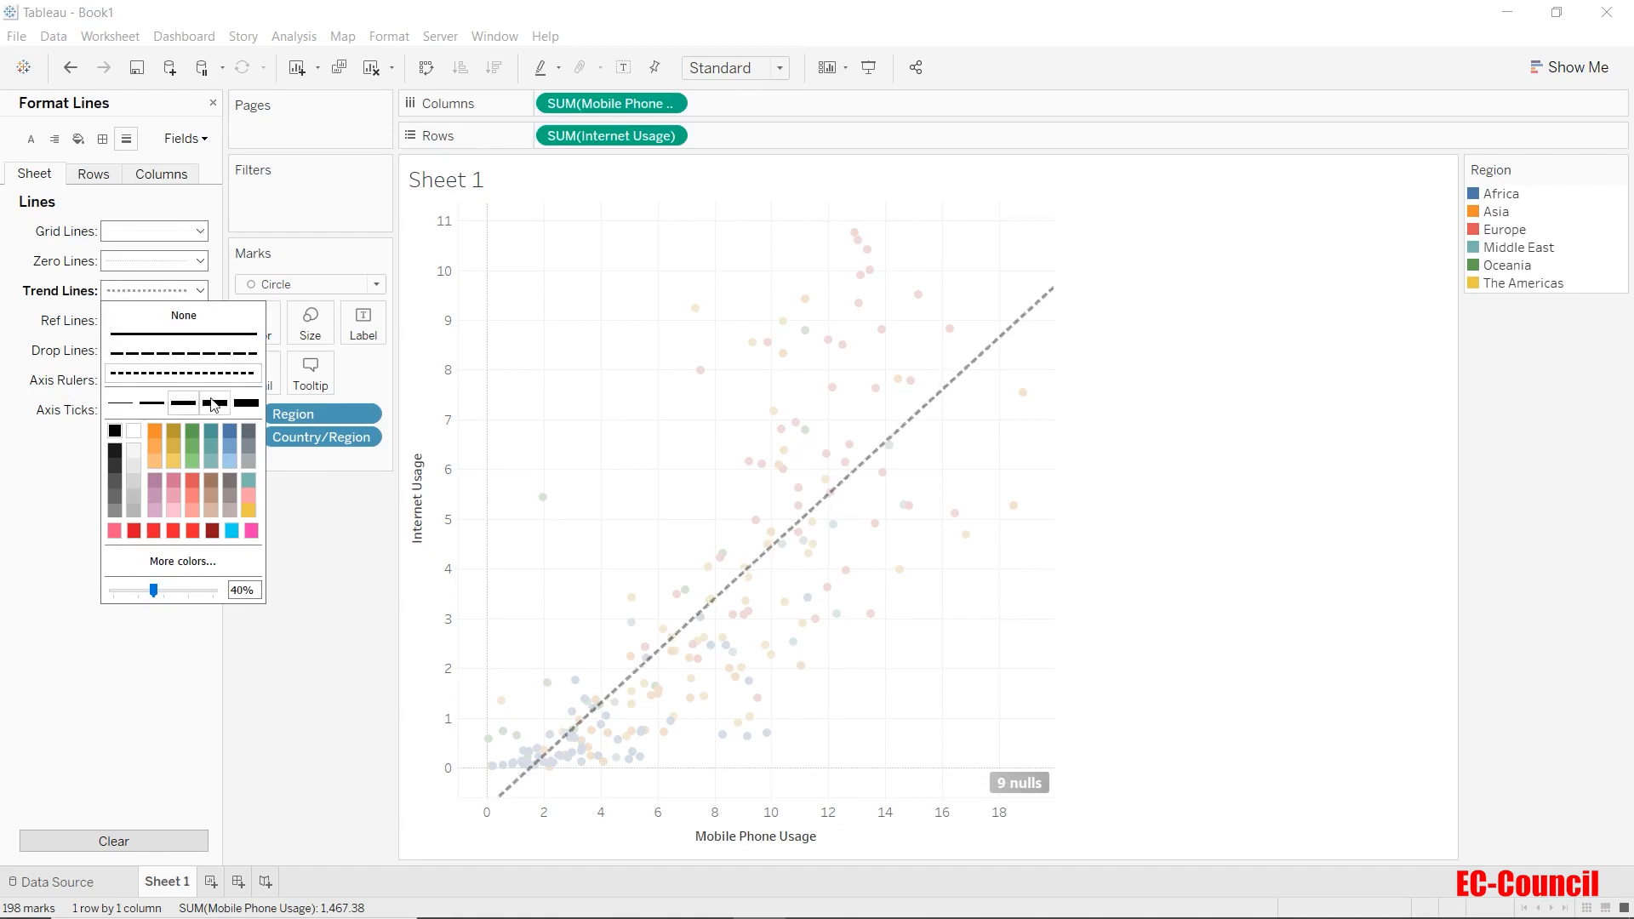
left_click(213, 404)
left_click(253, 406)
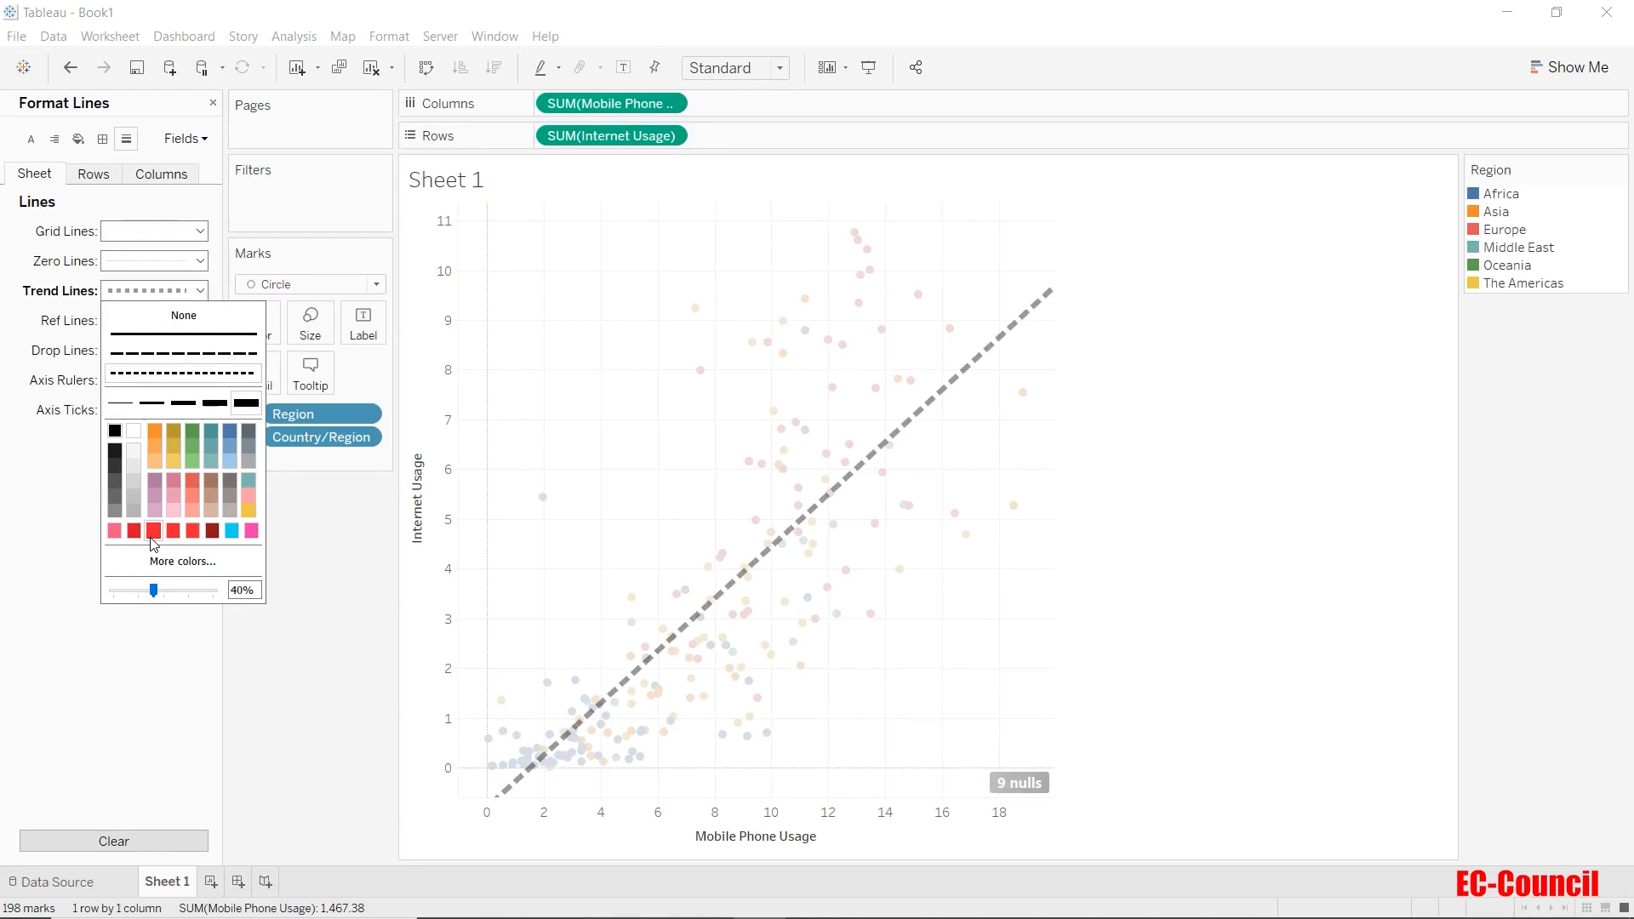
Step: Color the trend line gray, reduce it to the second-thinnest width and give it the dashed style
left_click(113, 511)
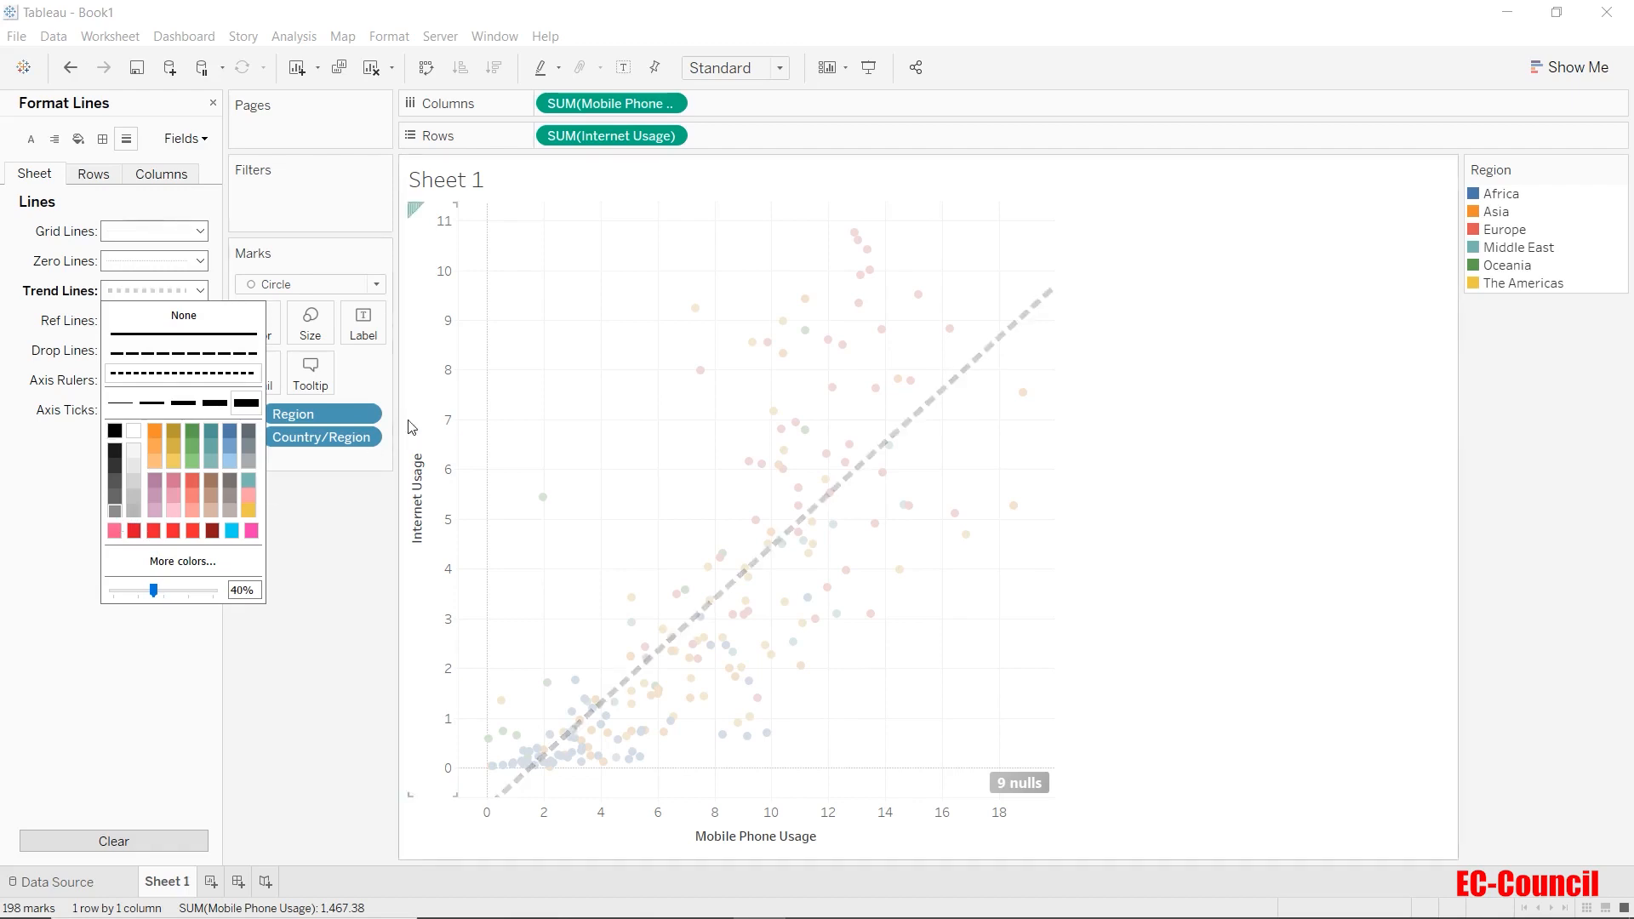
left_click(176, 405)
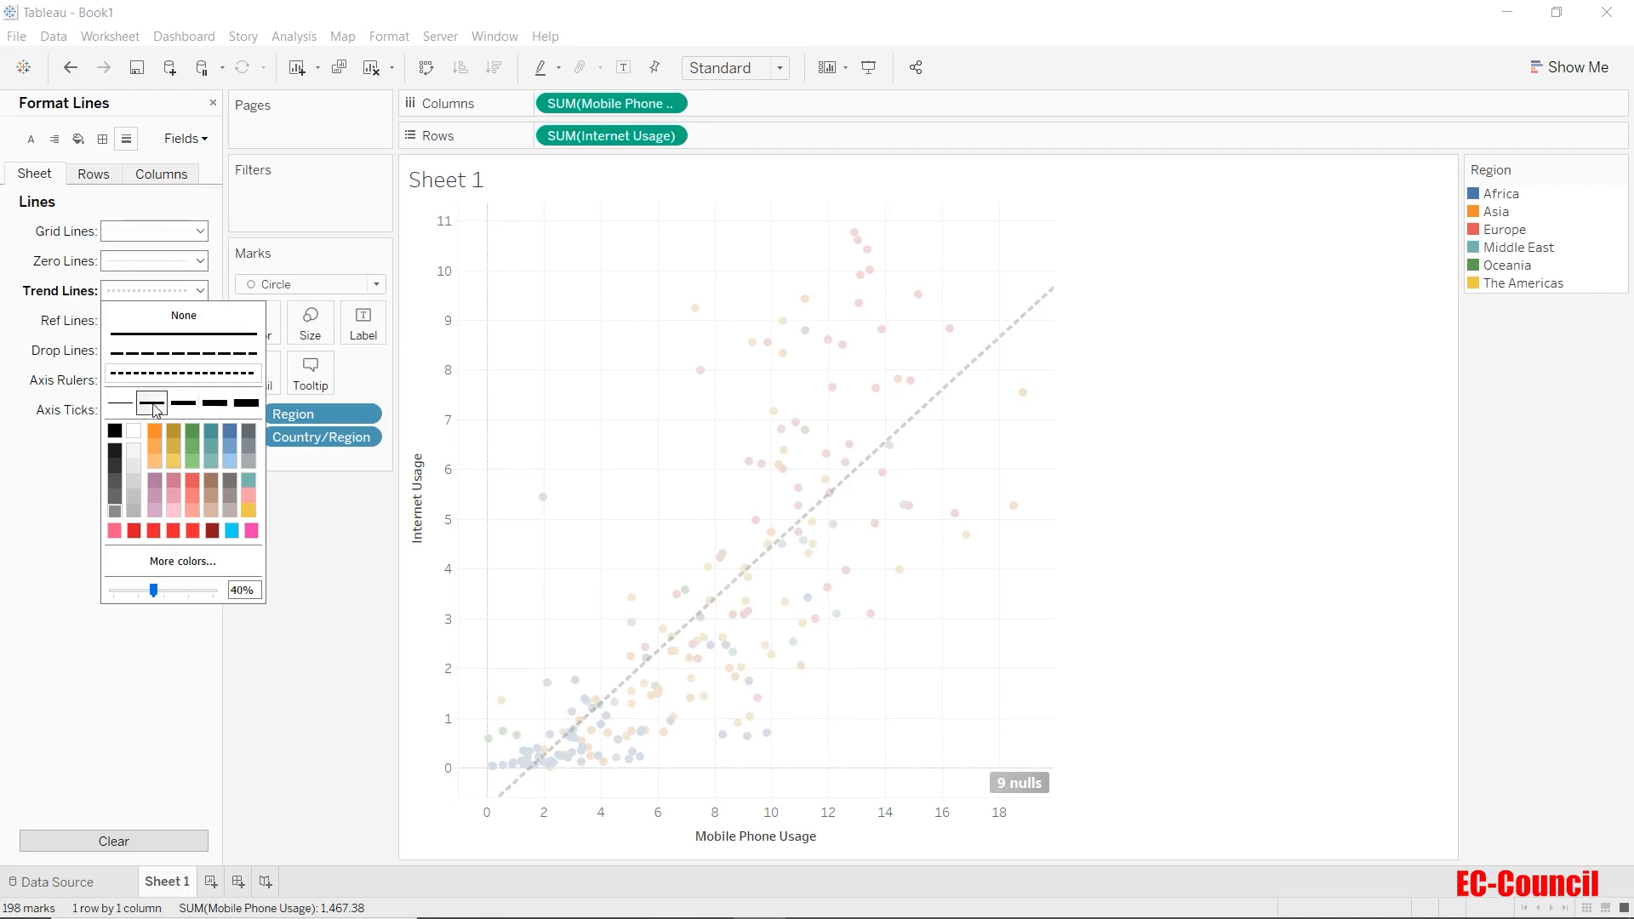
left_click(153, 404)
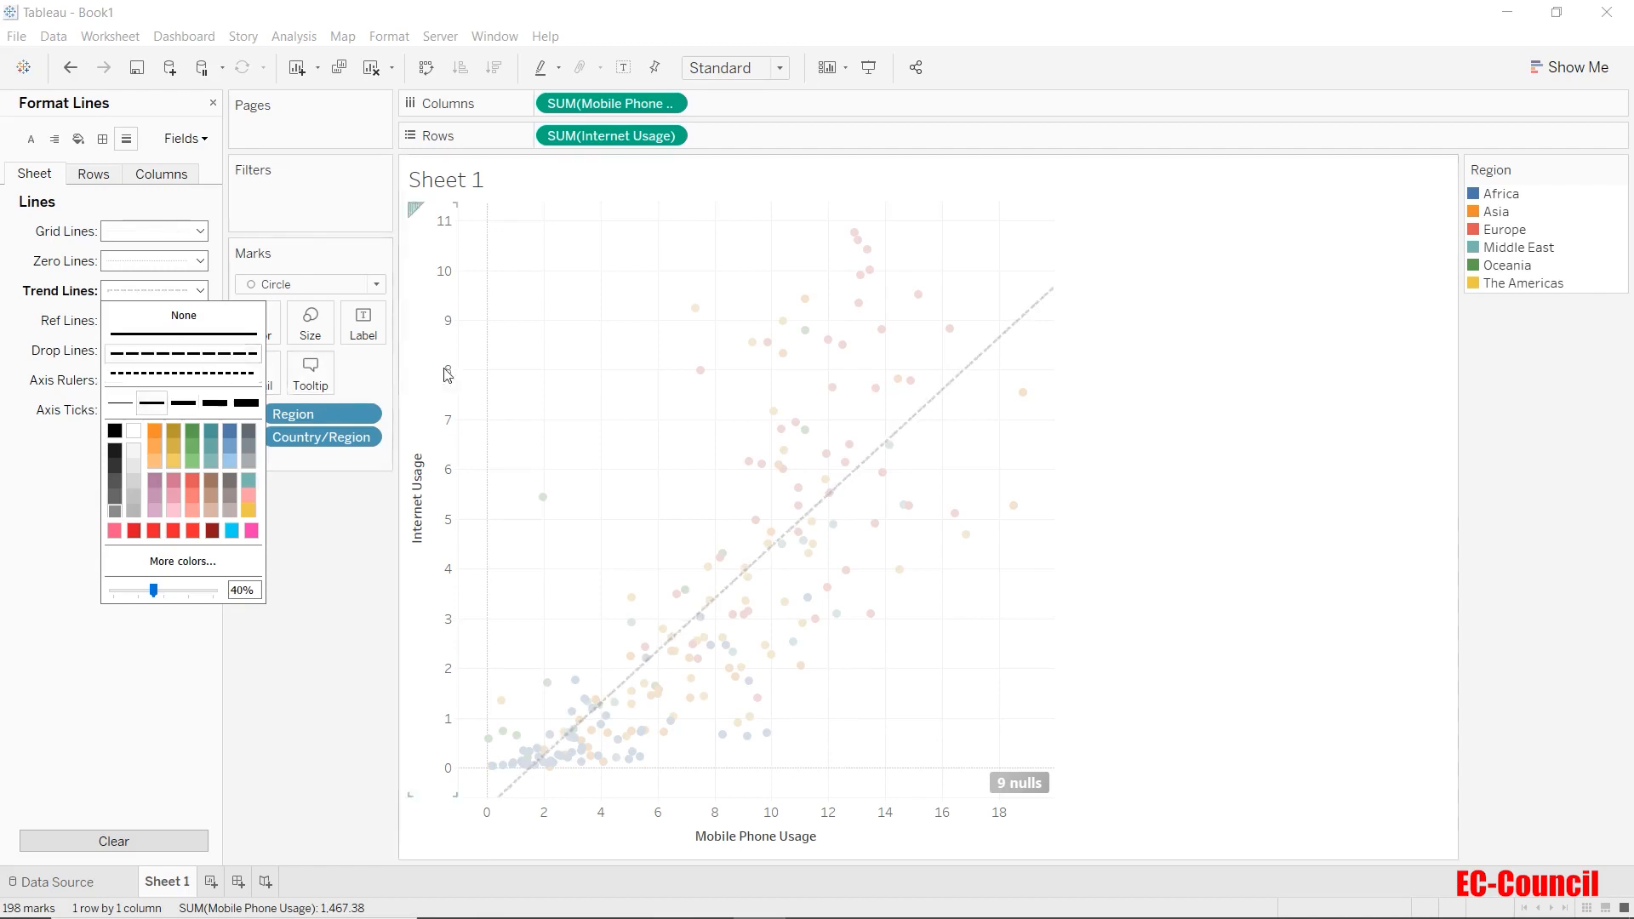
left_click(540, 355)
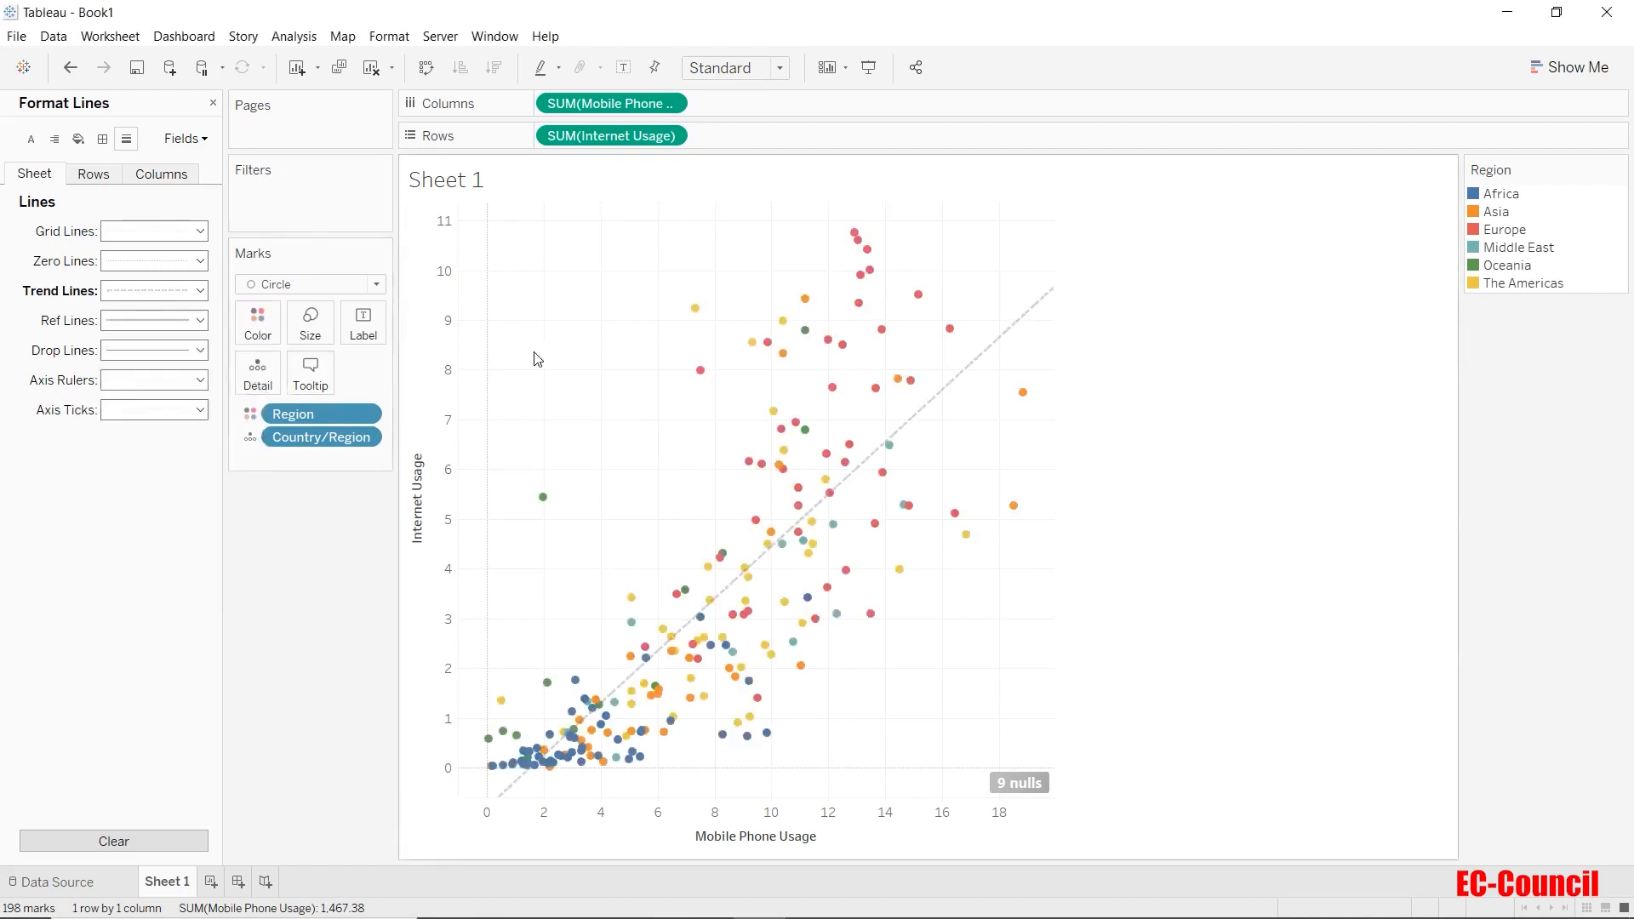